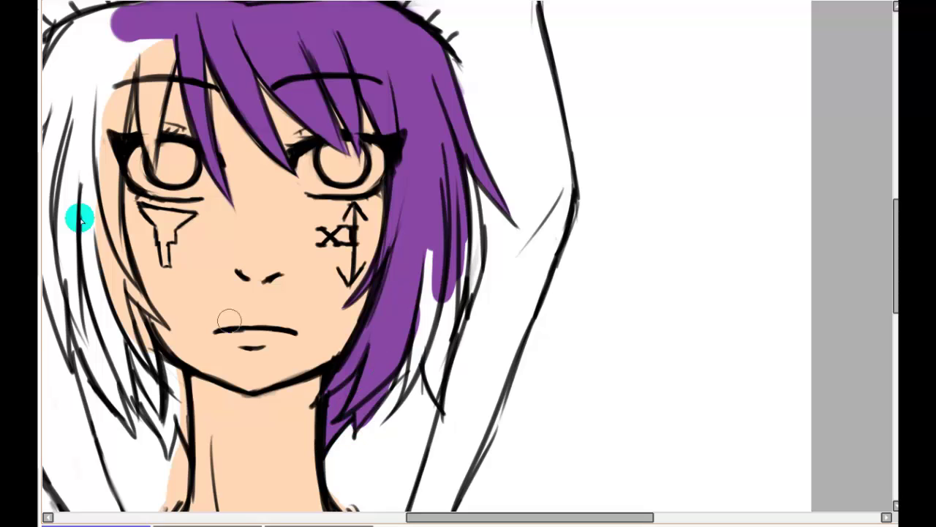
Paint the remaining white strands on the right side of the character's hair purple
mouse_move(383, 390)
left_mouse_down()
mouse_move(409, 347)
mouse_move(435, 227)
mouse_move(411, 284)
mouse_move(429, 243)
mouse_move(421, 329)
mouse_move(436, 300)
mouse_move(434, 293)
mouse_move(421, 346)
mouse_move(437, 300)
mouse_move(407, 391)
mouse_move(405, 291)
left_mouse_up()
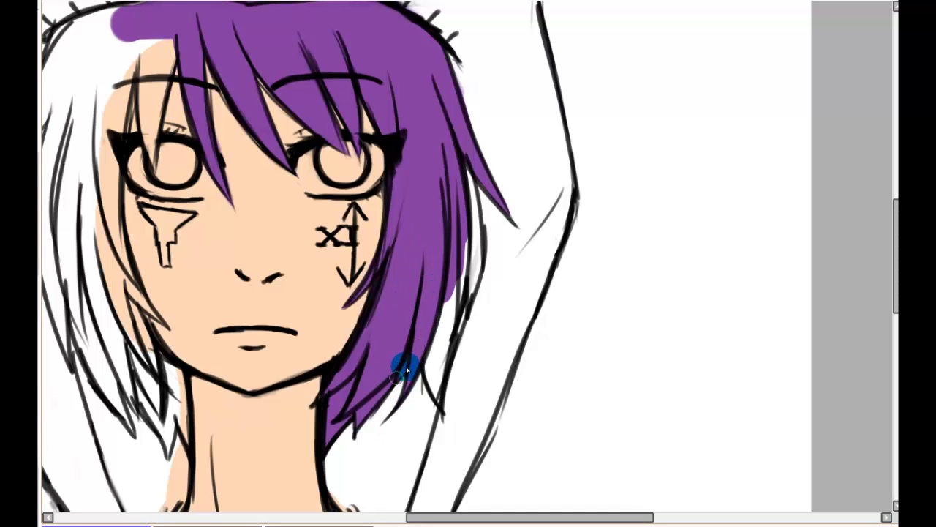
left_click_drag(406, 369, 444, 296)
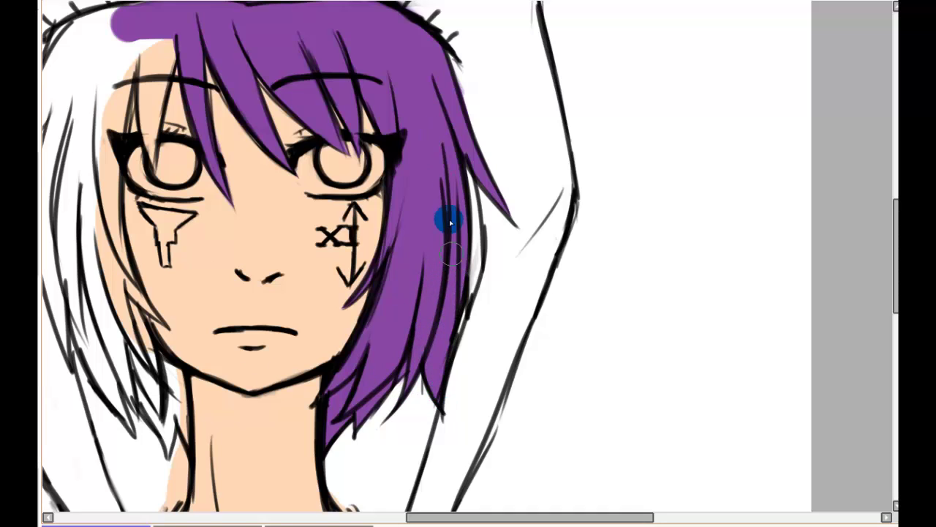
key("Home")
key("Page_Up")
key("h")
key("h")
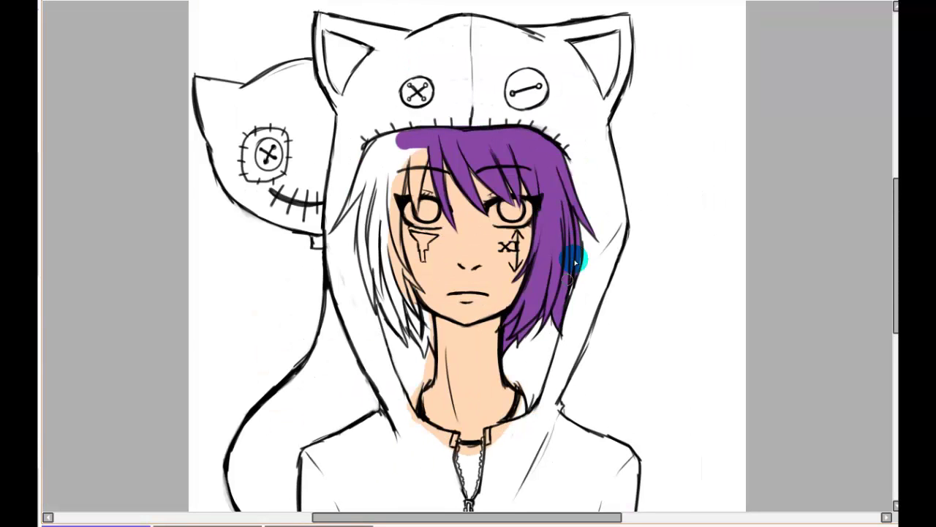
Paint the outer strands and upper fringe on the left side of the hair purple
left_click_drag(382, 269, 370, 210)
left_click_drag(368, 276, 372, 314)
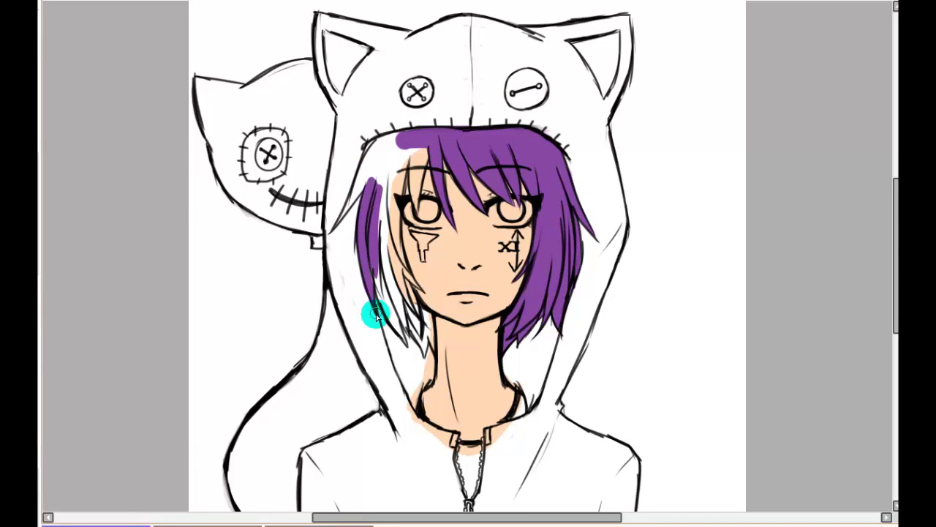
scroll(373, 314, "up", 2)
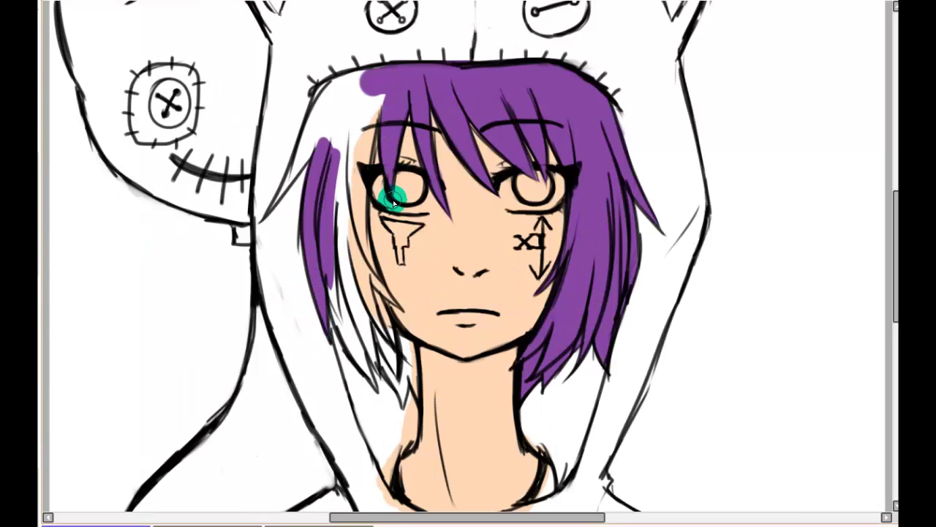
mouse_move(389, 193)
left_mouse_down()
mouse_move(349, 191)
mouse_move(390, 70)
left_mouse_up()
mouse_move(316, 95)
left_mouse_down()
mouse_move(294, 178)
mouse_move(345, 147)
left_mouse_up()
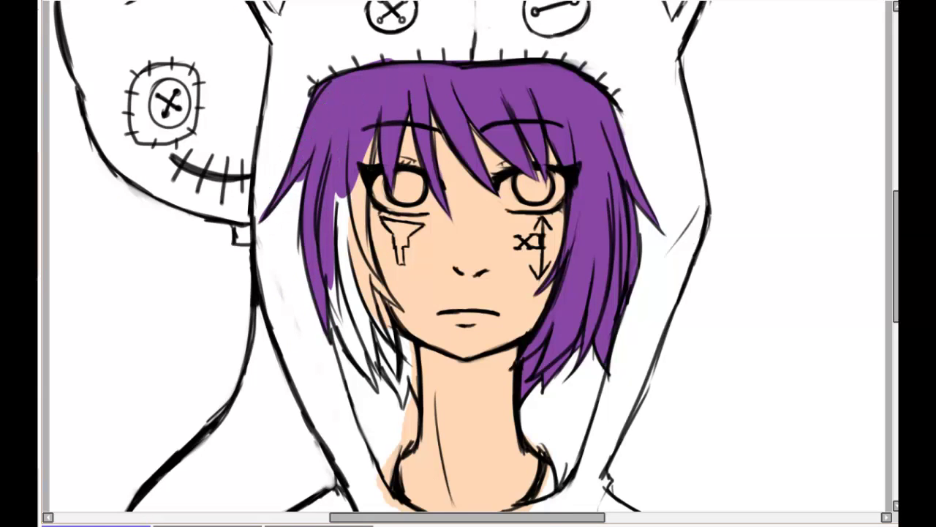
Clean the purple overflow along the hairline and strand tip, and fill the remaining lower left strands
key("e")
left_click_drag(368, 80, 386, 60)
left_click_drag(255, 212, 268, 201)
mouse_move(362, 191)
left_mouse_down()
mouse_move(374, 126)
mouse_move(362, 232)
mouse_move(358, 150)
mouse_move(348, 302)
mouse_move(370, 379)
mouse_move(346, 300)
mouse_move(353, 238)
mouse_move(374, 293)
mouse_move(396, 306)
mouse_move(375, 291)
mouse_move(386, 357)
left_mouse_up()
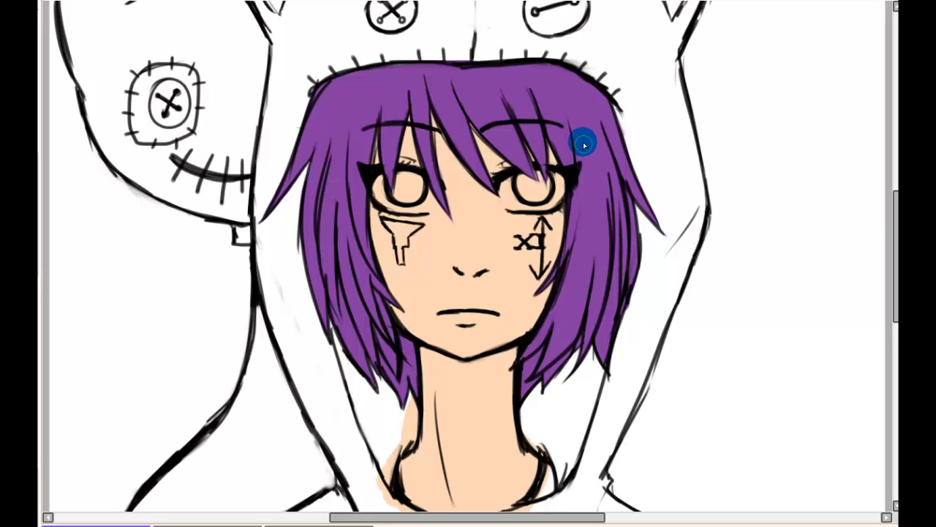
Examine the two finished reference drawings of the hooded character for their hood and jacket colours
scroll(365, 83, "down", 3)
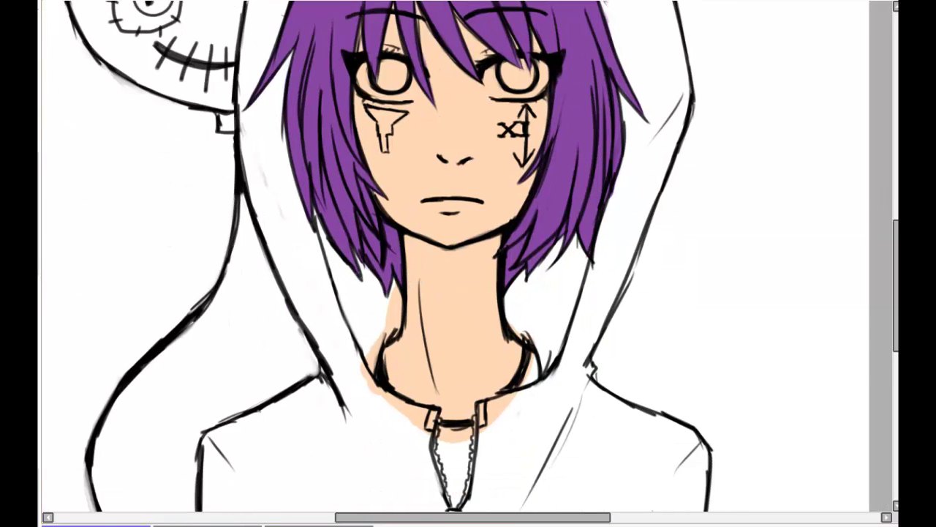
scroll(468, 256, "up", 4)
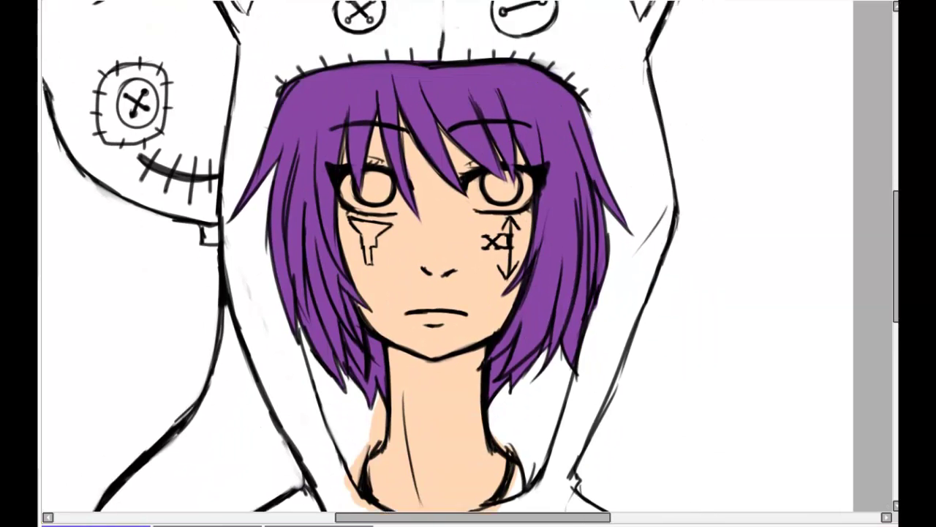
scroll(468, 256, "down", 1)
left_click(207, 524)
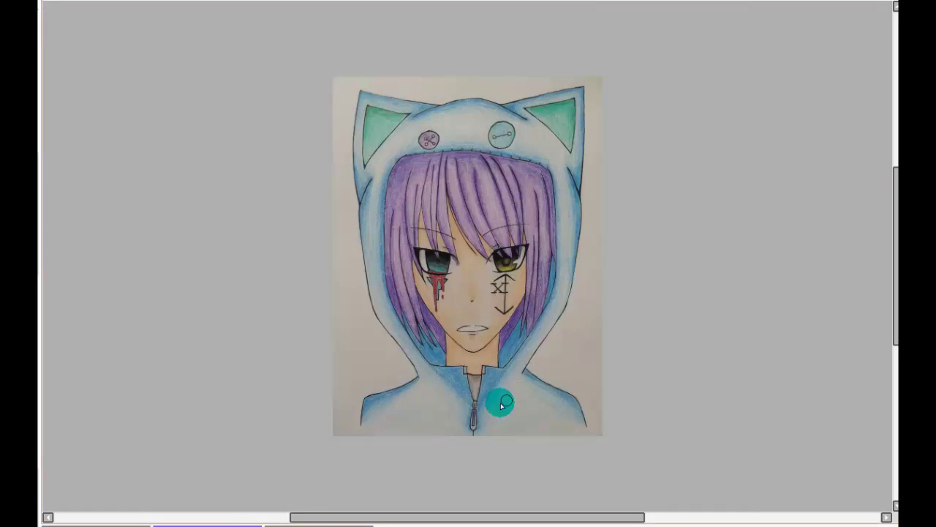
left_click(319, 525)
mouse_move(369, 421)
left_mouse_down()
mouse_move(328, 239)
mouse_move(382, 265)
left_mouse_up()
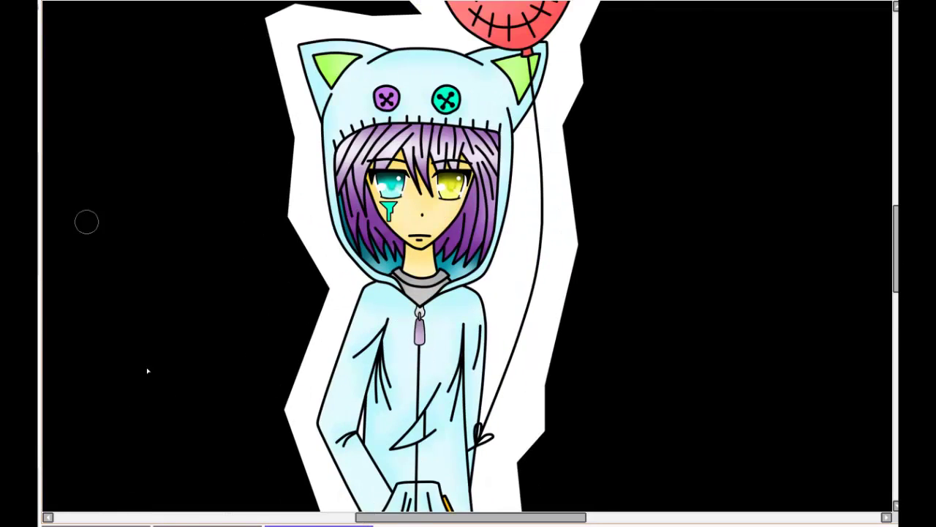
key("ctrl+Tab")
key("ctrl+Tab")
Paint the inside of the hood and the hood's front around the face light blue
mouse_move(271, 256)
left_mouse_down()
mouse_move(293, 314)
mouse_move(329, 342)
left_mouse_up()
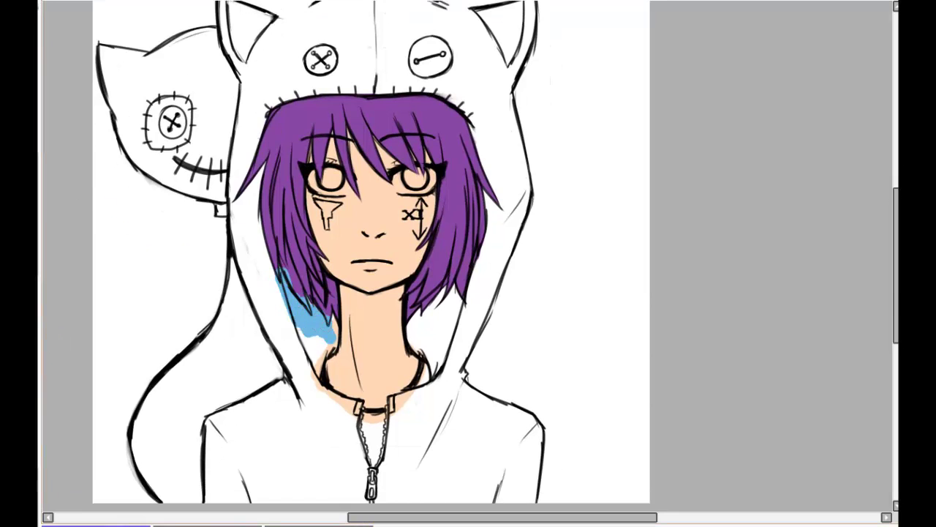
mouse_move(311, 394)
left_mouse_down()
mouse_move(280, 257)
mouse_move(257, 247)
mouse_move(323, 82)
mouse_move(480, 115)
mouse_move(465, 292)
mouse_move(418, 317)
mouse_move(414, 340)
mouse_move(444, 332)
mouse_move(460, 311)
mouse_move(420, 393)
mouse_move(393, 410)
mouse_move(446, 397)
mouse_move(503, 219)
left_mouse_up()
left_click_drag(336, 77, 357, 193)
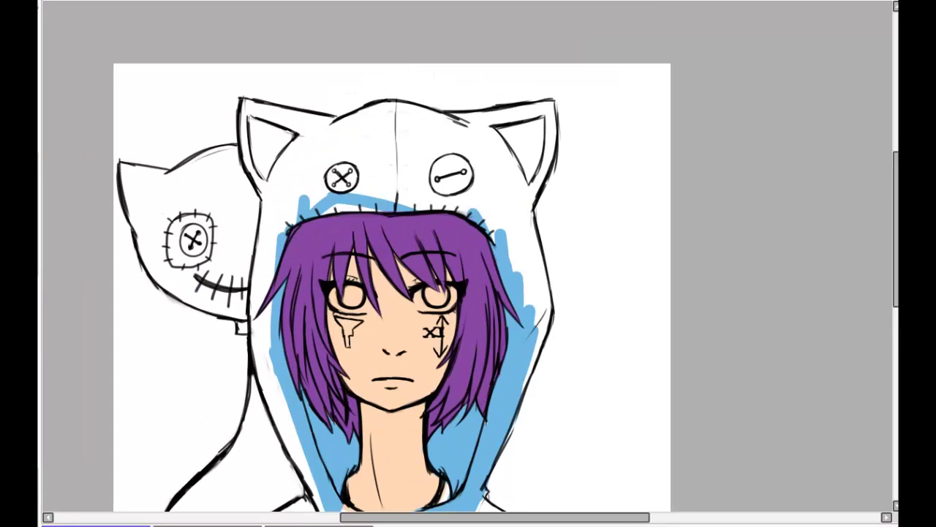
mouse_move(302, 213)
left_mouse_down()
mouse_move(344, 178)
mouse_move(365, 193)
mouse_move(485, 202)
mouse_move(516, 236)
mouse_move(496, 418)
mouse_move(299, 433)
mouse_move(286, 210)
left_mouse_up()
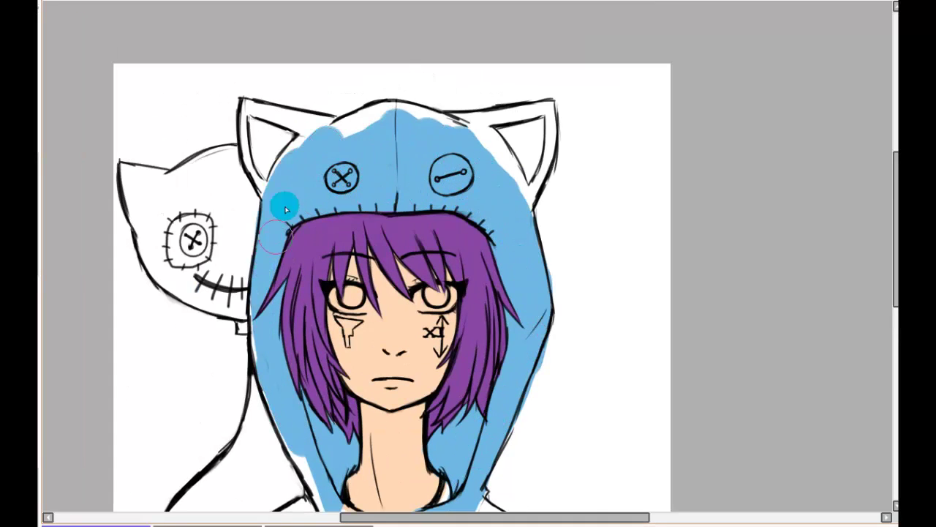
Fill the hood's lower edges, the collar, and the jacket's chest and shoulders with light blue
mouse_move(288, 374)
left_mouse_down()
mouse_move(324, 485)
mouse_move(281, 346)
left_mouse_up()
mouse_move(292, 366)
left_mouse_down()
mouse_move(282, 385)
mouse_move(264, 388)
mouse_move(330, 388)
mouse_move(334, 482)
mouse_move(371, 453)
left_mouse_up()
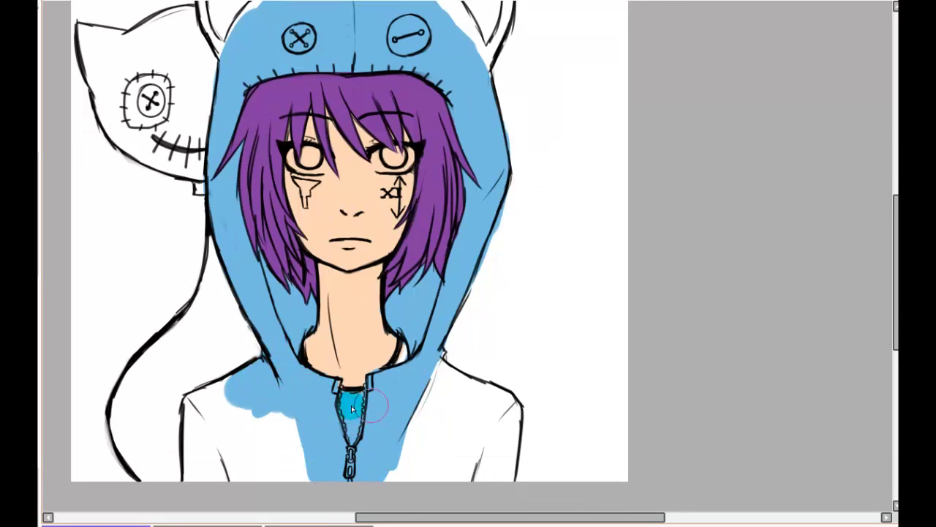
mouse_move(351, 405)
left_mouse_down()
mouse_move(233, 394)
mouse_move(206, 405)
mouse_move(187, 455)
mouse_move(243, 471)
mouse_move(406, 456)
mouse_move(436, 360)
mouse_move(428, 499)
mouse_move(463, 406)
left_mouse_up()
mouse_move(392, 391)
left_mouse_down()
mouse_move(501, 415)
mouse_move(442, 376)
mouse_move(469, 493)
mouse_move(477, 349)
mouse_move(516, 503)
mouse_move(529, 408)
mouse_move(454, 360)
left_mouse_up()
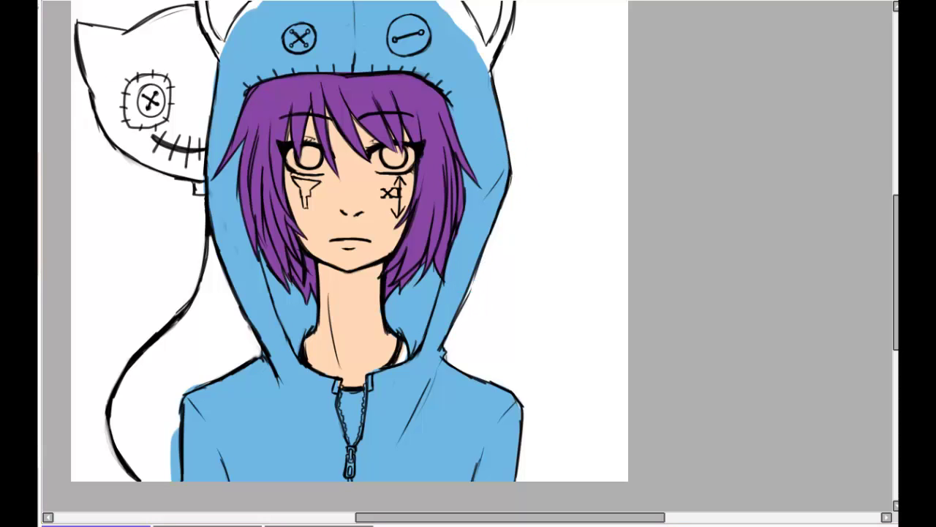
Erase the blue overflow outside the left sleeve and shoulder and inside the open zipper area
mouse_move(167, 433)
left_mouse_down()
mouse_move(176, 500)
mouse_move(169, 438)
left_mouse_up()
left_click_drag(198, 380, 179, 395)
left_click_drag(222, 217, 274, 290)
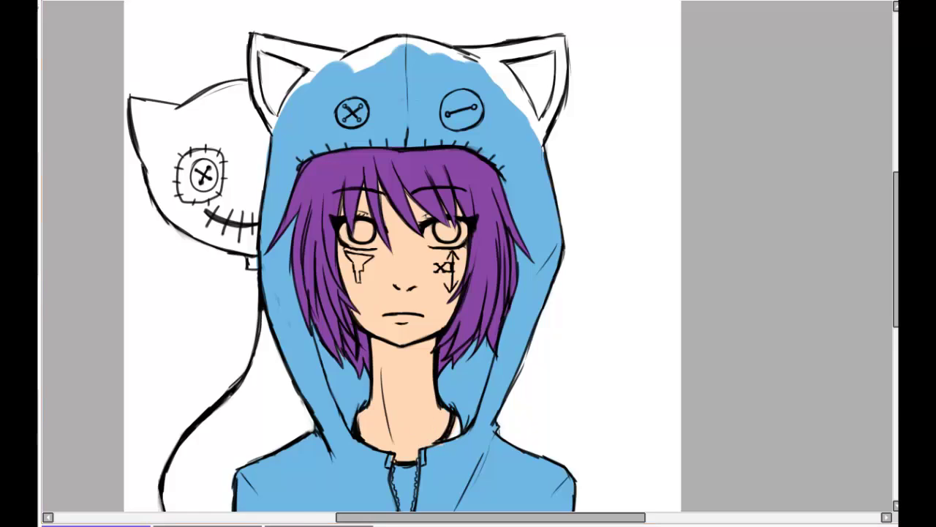
left_click_drag(463, 439, 506, 333)
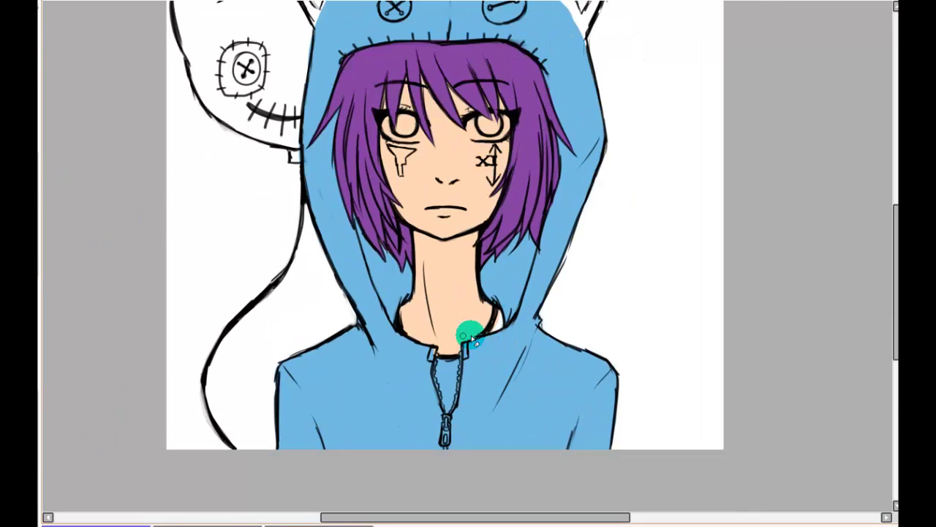
mouse_move(443, 393)
left_mouse_down()
mouse_move(452, 403)
mouse_move(452, 372)
left_mouse_up()
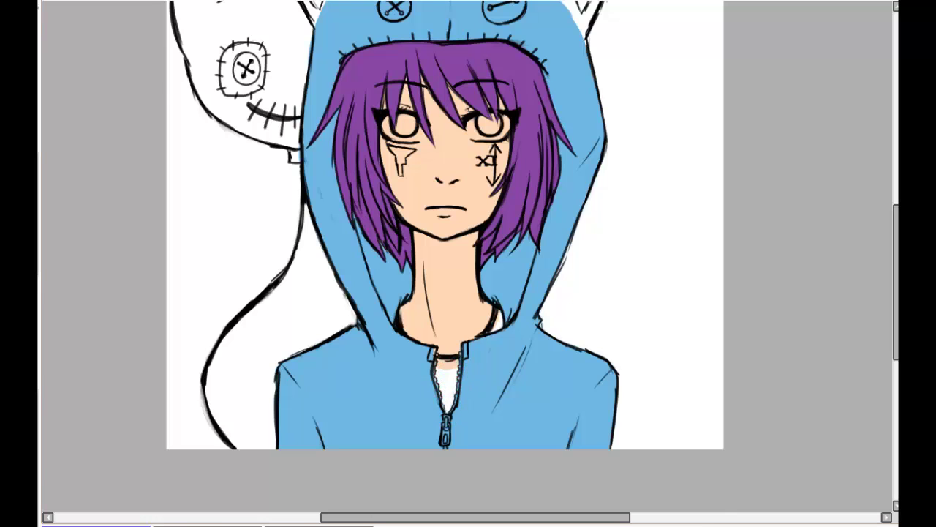
Fill the top of the hood and both cat ears with light blue
mouse_move(420, 146)
left_mouse_down()
mouse_move(378, 134)
mouse_move(489, 99)
mouse_move(556, 116)
mouse_move(374, 199)
mouse_move(588, 97)
mouse_move(569, 98)
mouse_move(647, 84)
mouse_move(623, 181)
mouse_move(567, 119)
mouse_move(659, 113)
mouse_move(401, 107)
mouse_move(581, 110)
left_mouse_up()
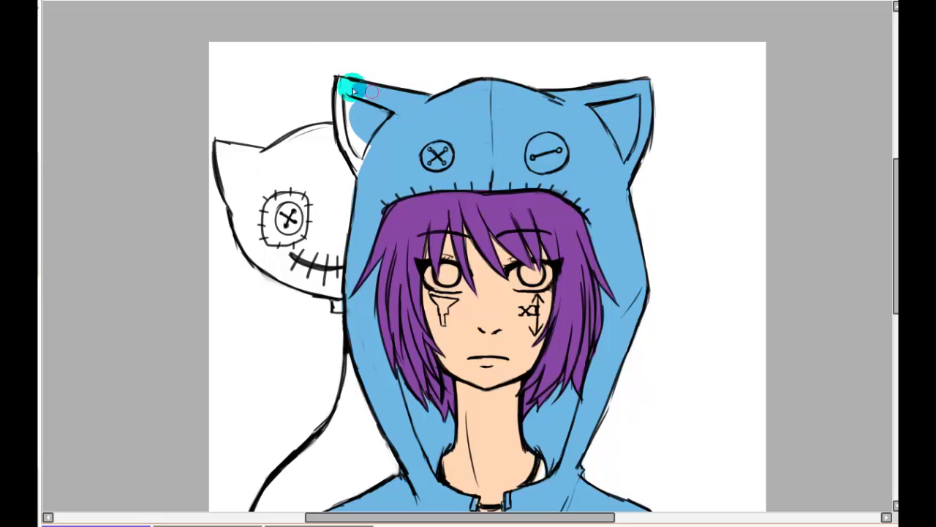
mouse_move(340, 79)
left_mouse_down()
mouse_move(360, 134)
mouse_move(346, 140)
left_mouse_up()
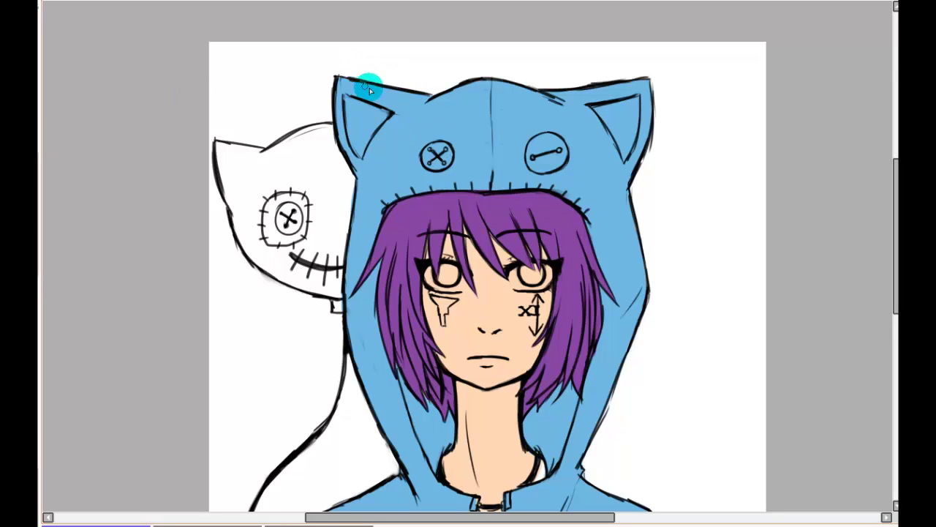
mouse_move(468, 293)
left_mouse_down()
mouse_move(437, 196)
mouse_move(468, 282)
left_mouse_up()
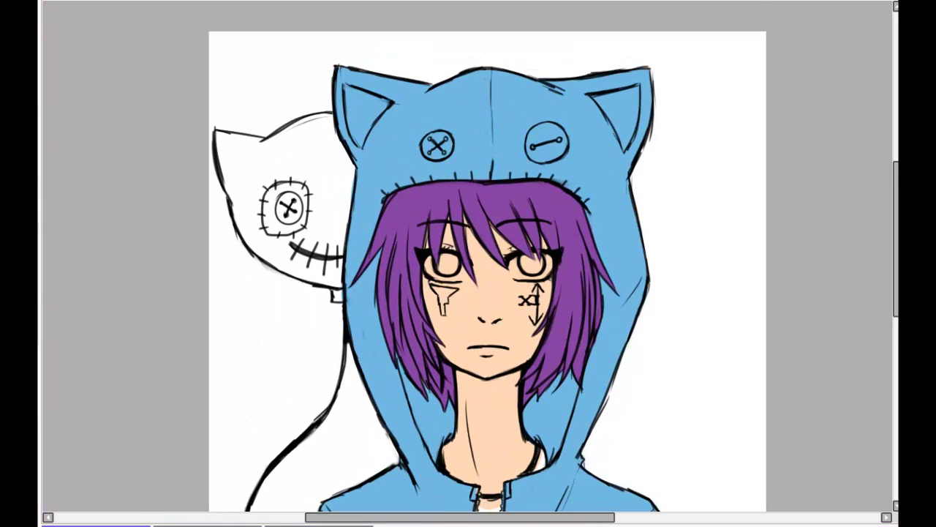
Fill the funnel-shaped mark under the left eye with turquoise
scroll(468, 264, "up", 2)
scroll(468, 263, "down", 4)
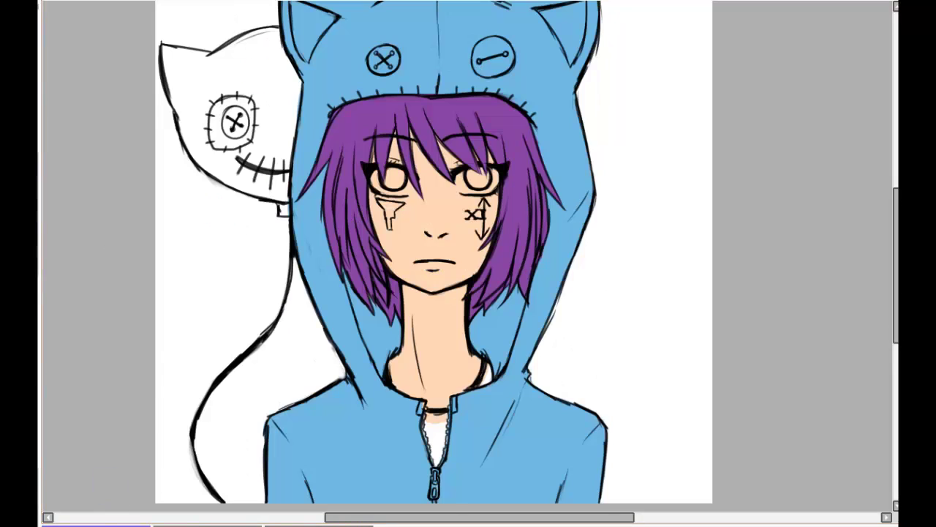
scroll(469, 257, "up", 3)
scroll(468, 263, "up", 3)
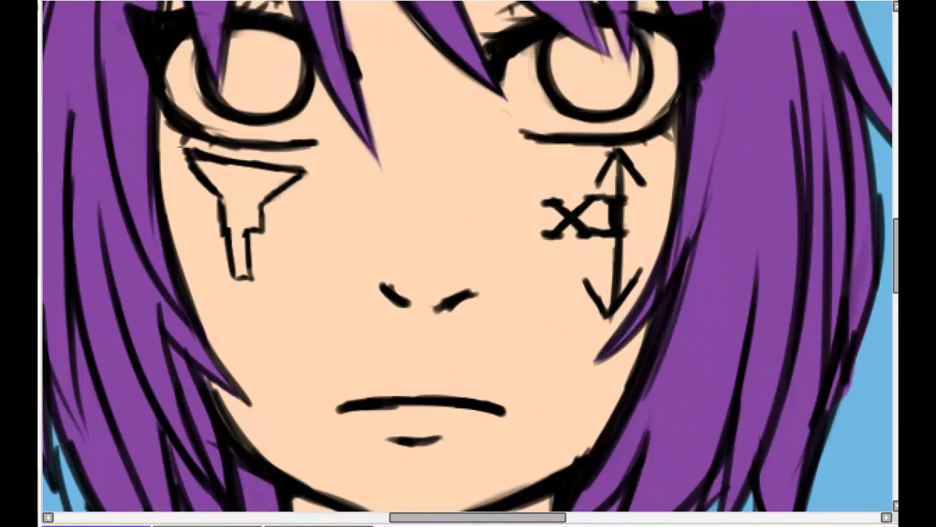
key("ctrl+z")
left_click_drag(207, 166, 237, 176)
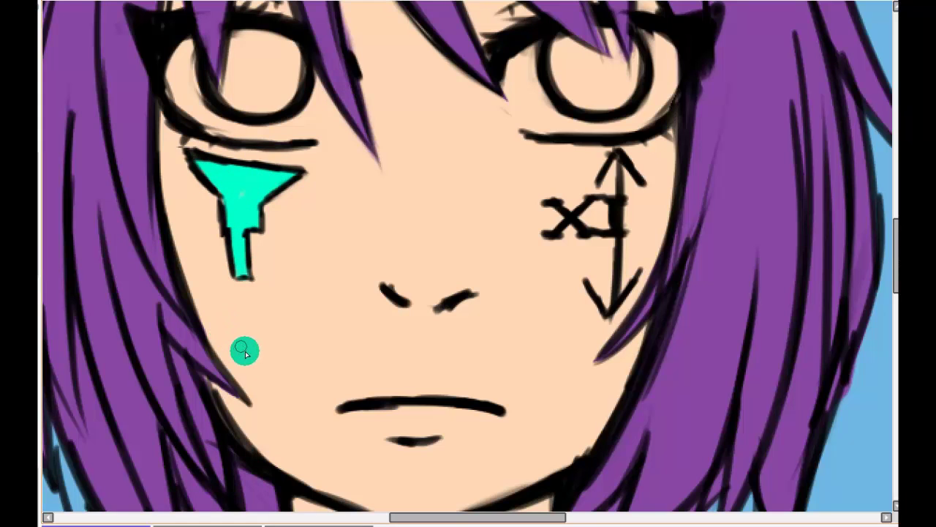
Paint the inside of both eyes white
left_click_drag(381, 219, 466, 305)
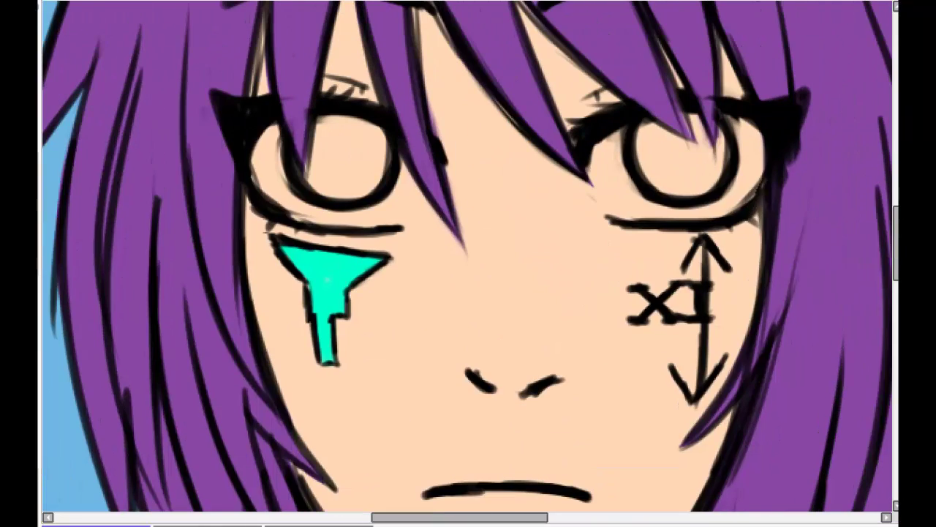
mouse_move(334, 149)
left_mouse_down()
mouse_move(330, 170)
mouse_move(383, 186)
mouse_move(391, 162)
mouse_move(373, 176)
left_mouse_up()
mouse_move(659, 178)
left_mouse_down()
mouse_move(652, 184)
mouse_move(687, 170)
mouse_move(720, 183)
left_mouse_up()
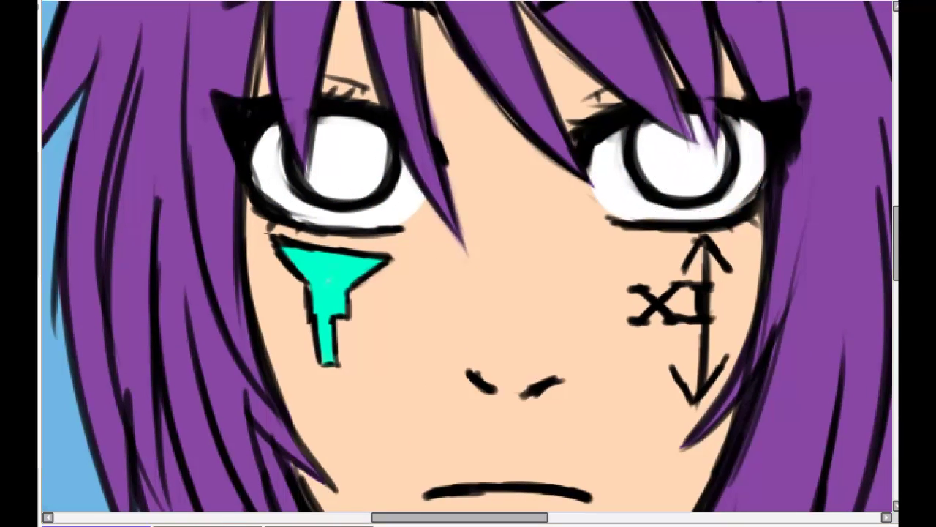
Colour the collar end pieces and the toothed zipper edges grey
left_click(247, 1)
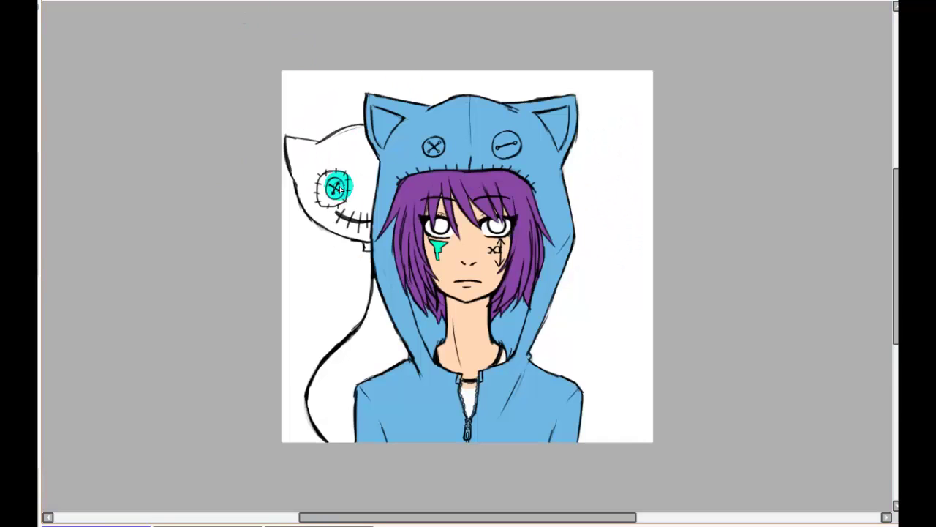
key("plus")
key("plus")
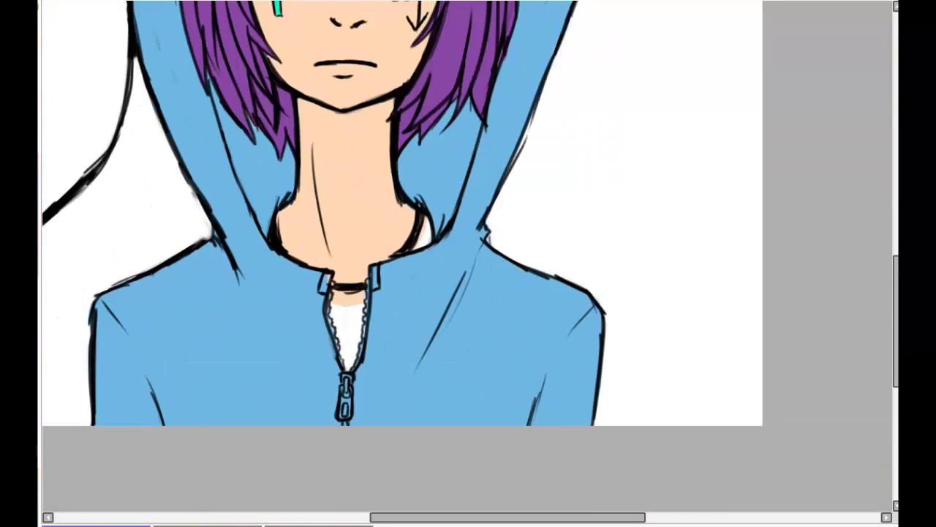
scroll(219, 351, "down", 2)
scroll(308, 370, "up", 5)
scroll(467, 256, "right", 1)
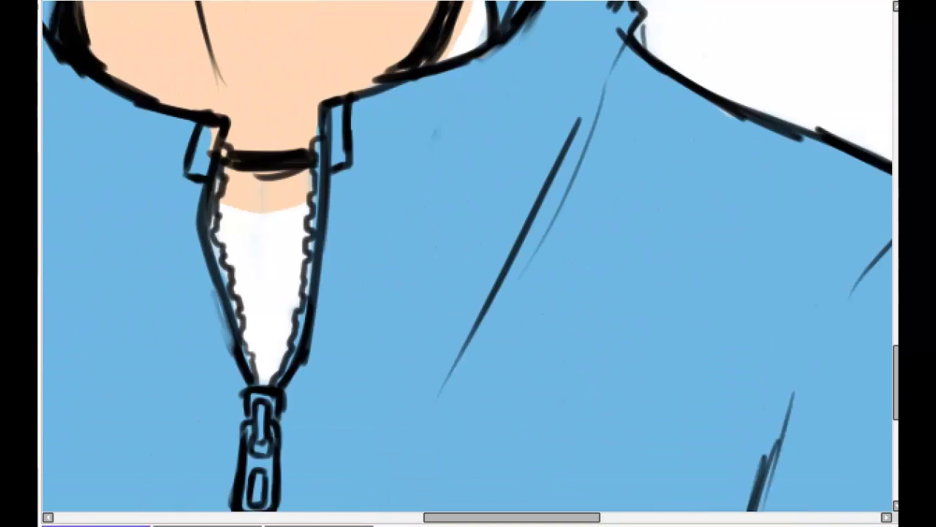
scroll(467, 256, "left", 3)
scroll(467, 256, "down", 1)
mouse_move(328, 121)
left_mouse_down()
mouse_move(338, 97)
mouse_move(345, 205)
mouse_move(384, 324)
mouse_move(431, 198)
mouse_move(446, 108)
left_mouse_up()
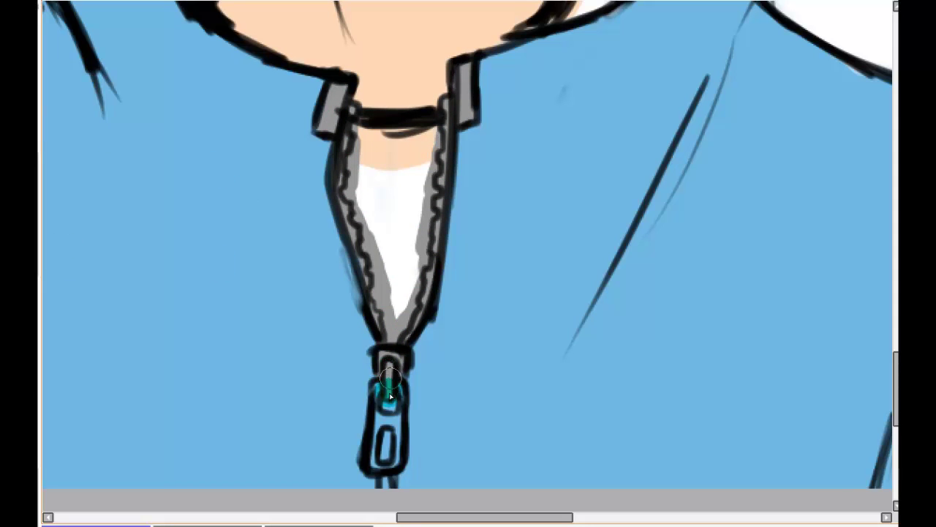
Fill the shirt inside the zipper opening and the zipper pull with grey
mouse_move(394, 307)
left_mouse_down()
mouse_move(376, 213)
mouse_move(407, 209)
mouse_move(408, 242)
left_mouse_up()
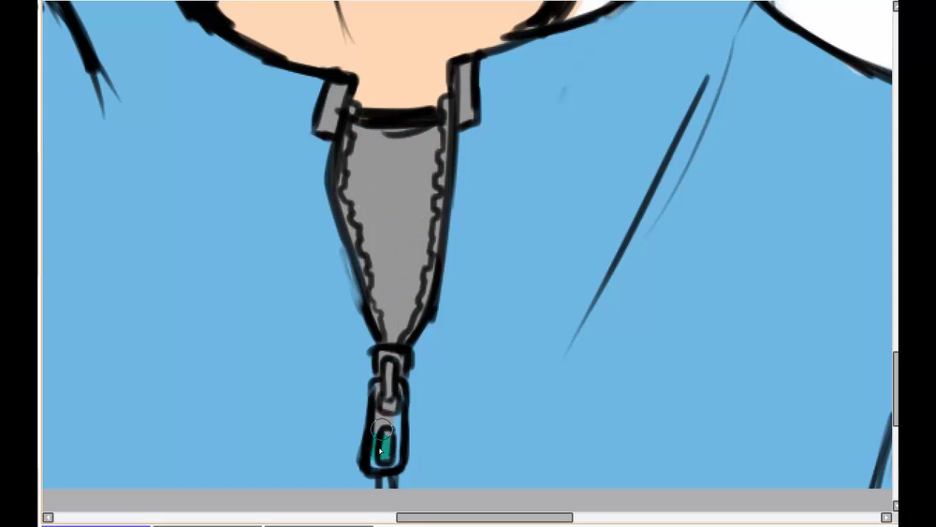
left_click_drag(381, 429, 392, 436)
mouse_move(364, 476)
left_mouse_down()
mouse_move(192, 135)
mouse_move(364, 391)
left_mouse_up()
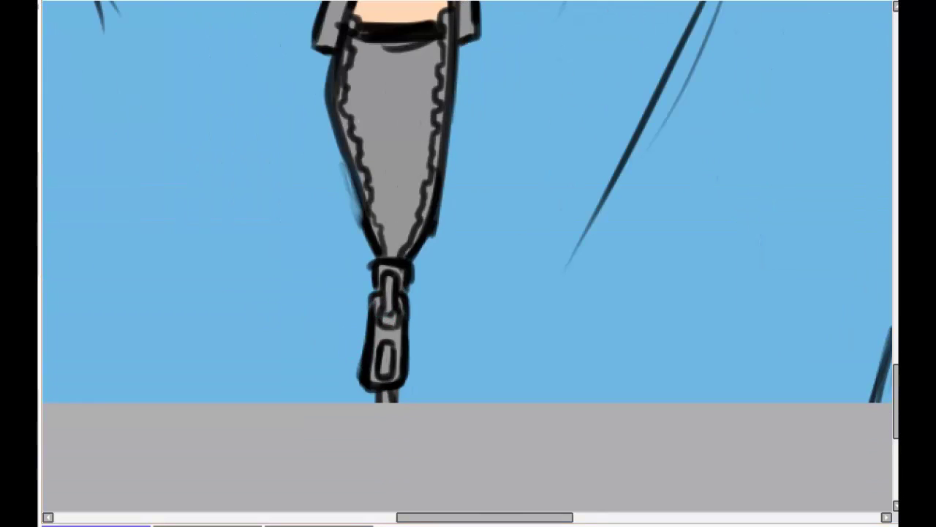
Fill the white shirt area between the right side of the neck and the hood with grey
scroll(468, 264, "up", 5)
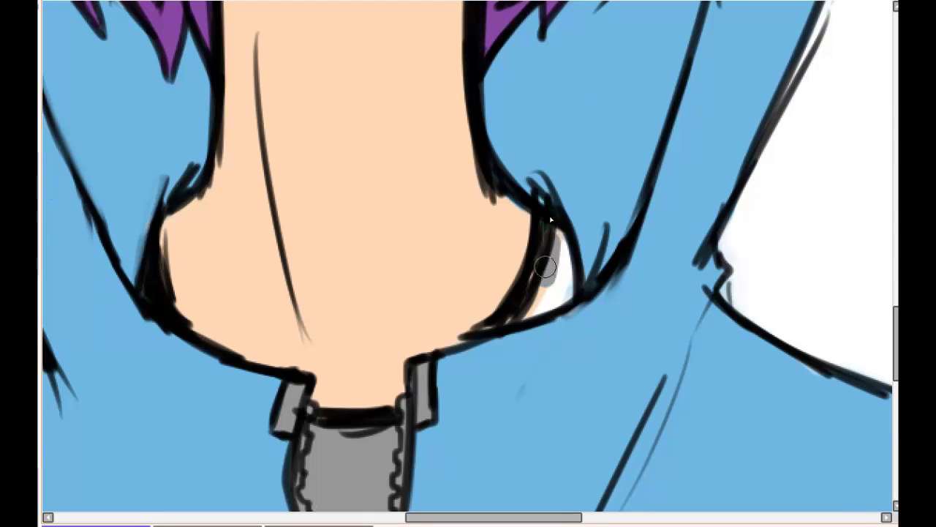
left_click_drag(551, 219, 547, 282)
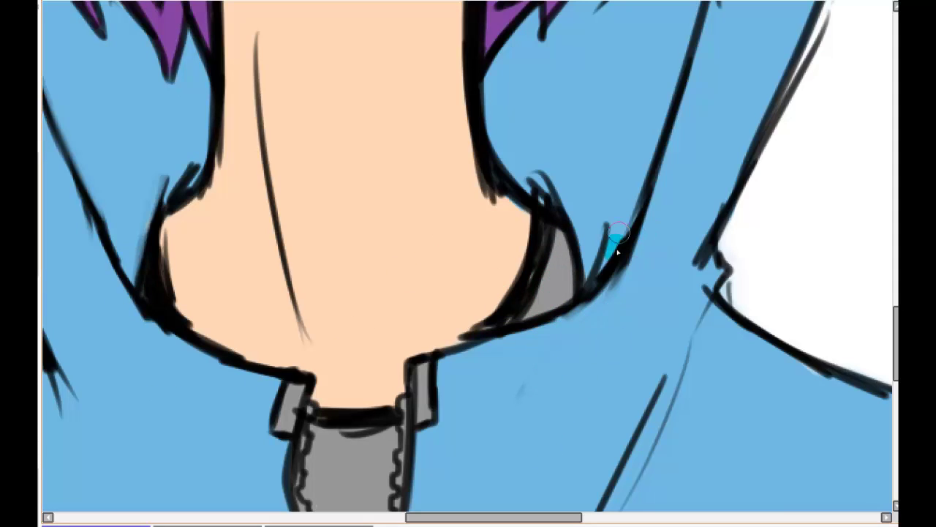
Fill the iris above the turquoise face mark light cyan and the other iris yellow, following the reference picture
scroll(471, 382, "down", 1)
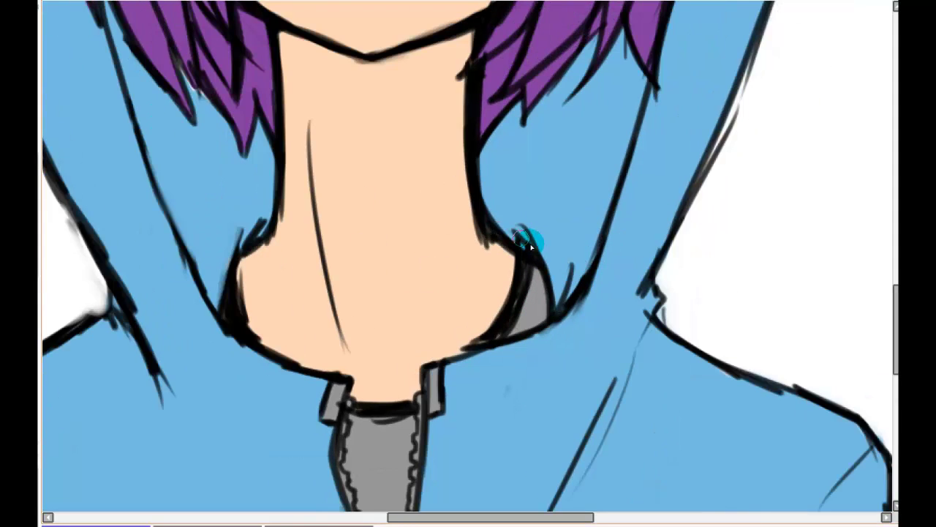
scroll(519, 458, "down", 3)
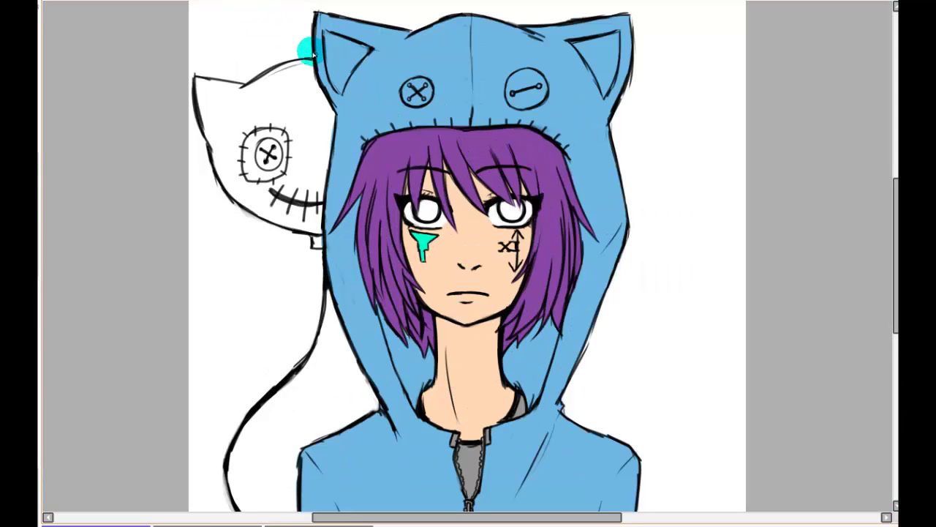
scroll(256, 33, "up", 2)
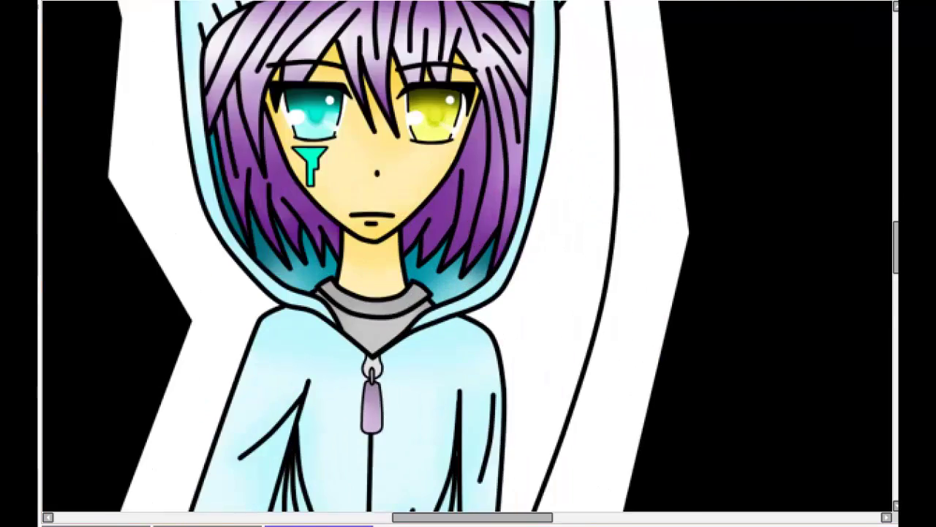
scroll(334, 390, "up", 3)
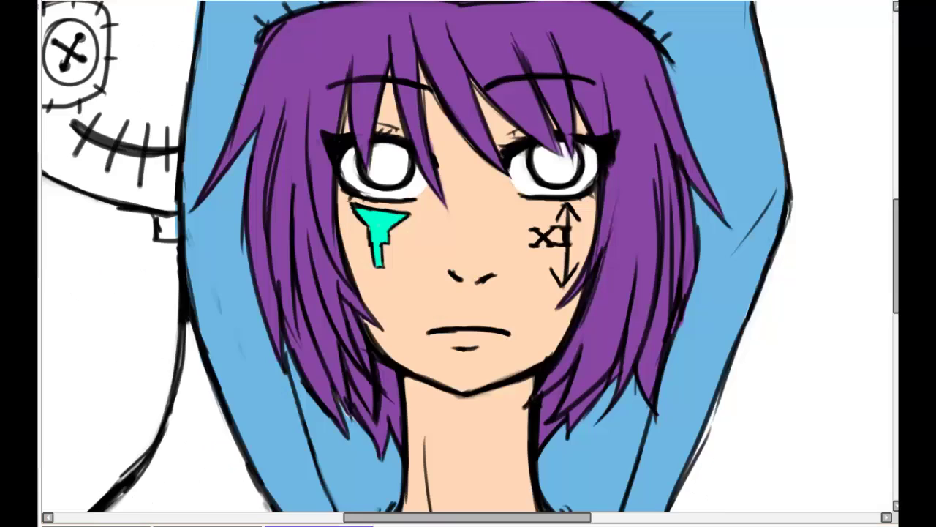
scroll(341, 230, "up", 2)
mouse_move(328, 220)
left_mouse_down()
mouse_move(359, 234)
mouse_move(341, 230)
left_mouse_up()
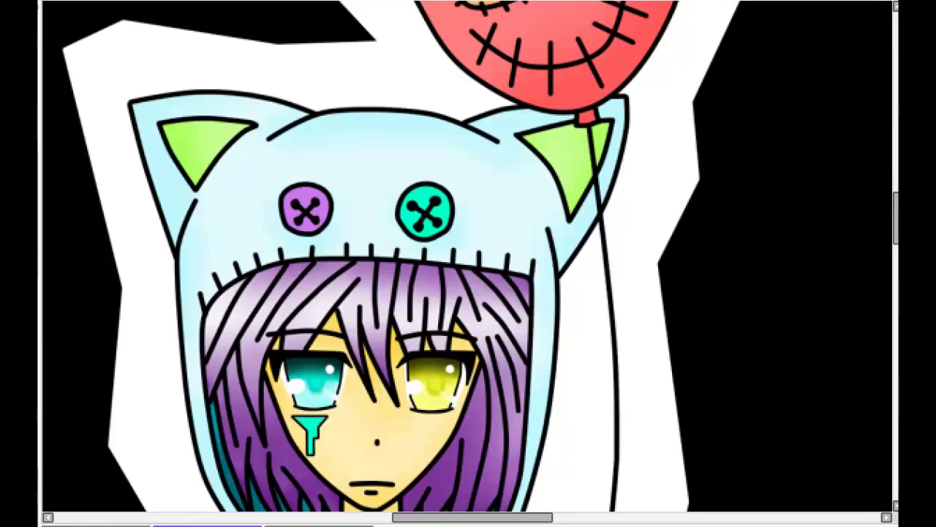
left_click_drag(505, 220, 523, 247)
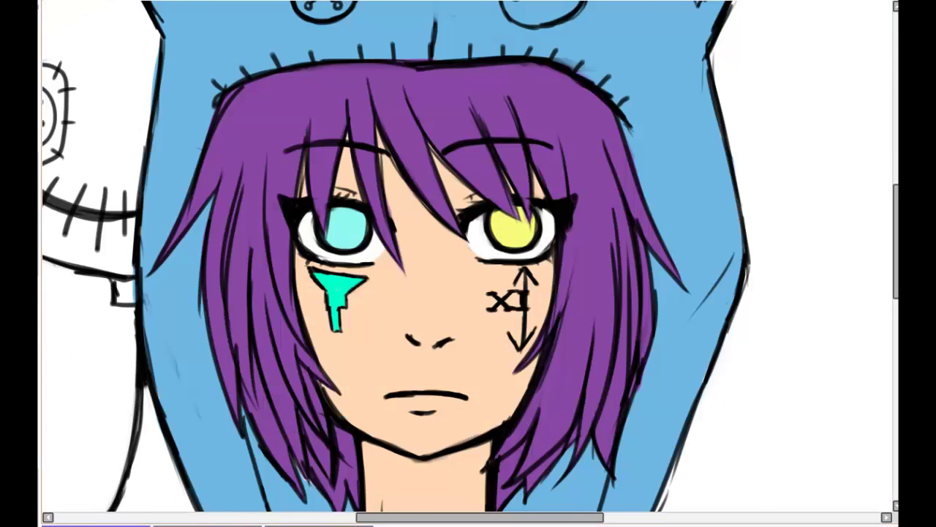
Fill the cat-shaped balloon behind the hood and its knot with the salmon red of the reference picture
left_click_drag(431, 219, 496, 326)
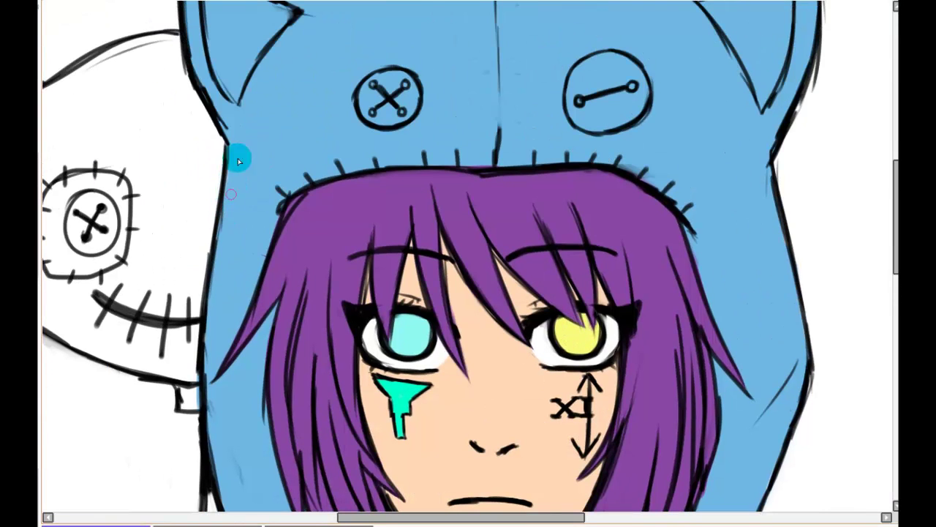
mouse_move(240, 175)
left_mouse_down()
mouse_move(199, 196)
mouse_move(219, 3)
left_mouse_up()
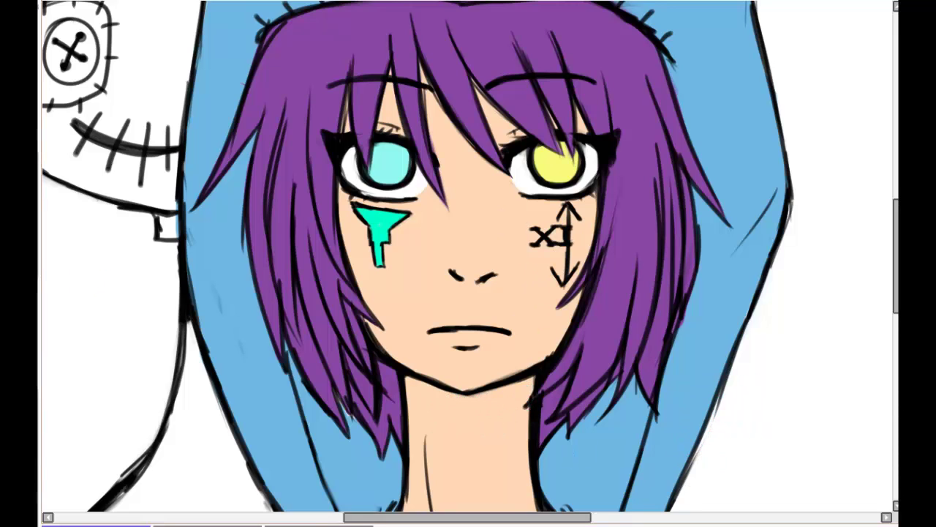
left_click(239, 1)
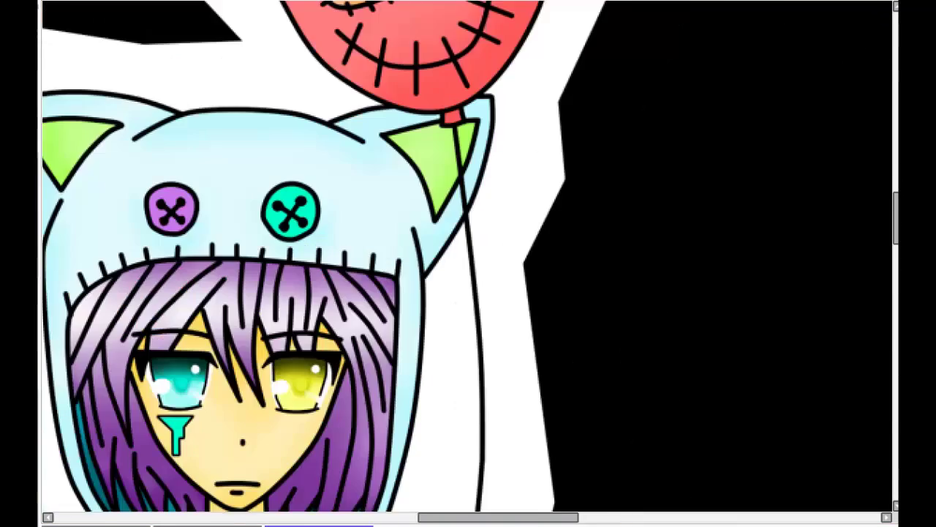
scroll(381, 98, "up", 4)
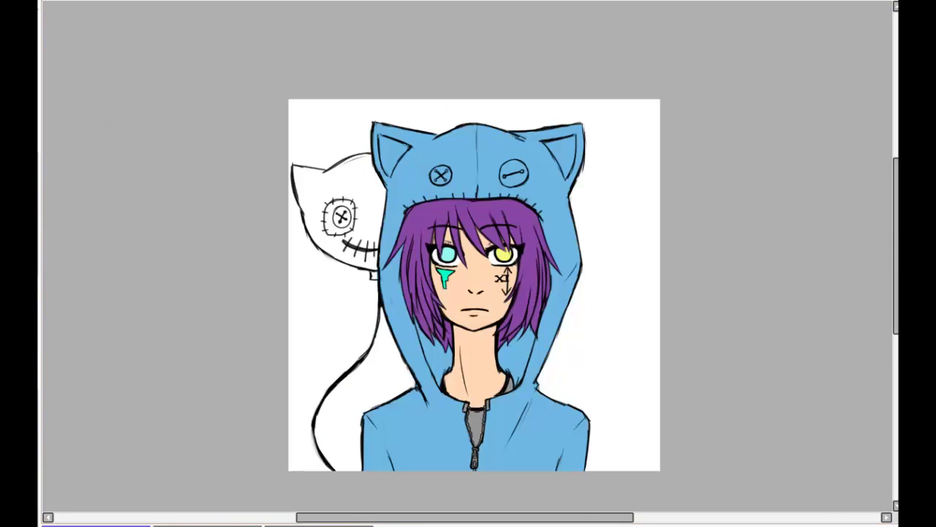
left_click_drag(438, 234, 489, 292)
scroll(469, 256, "up", 2)
mouse_move(318, 185)
left_mouse_down()
mouse_move(337, 174)
mouse_move(344, 189)
mouse_move(355, 184)
mouse_move(299, 205)
mouse_move(370, 383)
mouse_move(290, 361)
left_mouse_up()
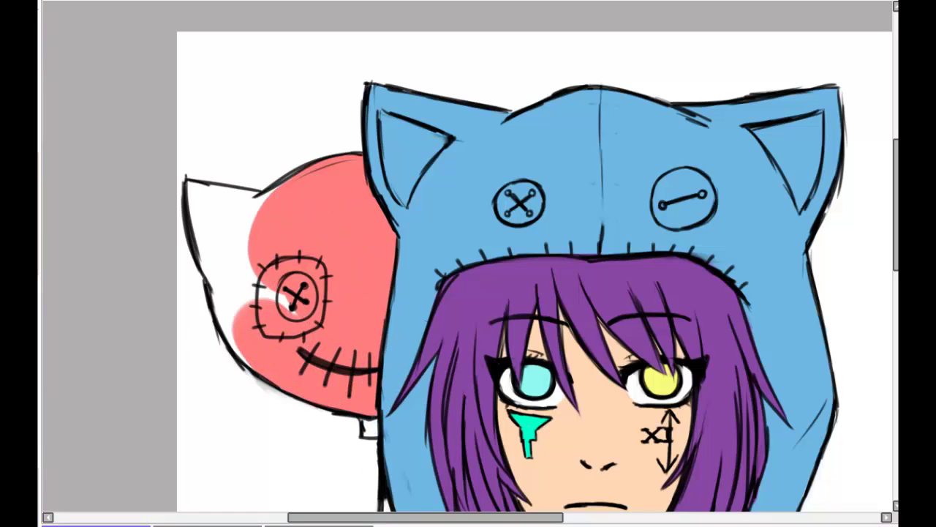
mouse_move(249, 281)
left_mouse_down()
mouse_move(257, 335)
mouse_move(243, 287)
mouse_move(183, 245)
mouse_move(198, 218)
mouse_move(194, 194)
mouse_move(239, 245)
mouse_move(234, 200)
mouse_move(194, 184)
mouse_move(190, 192)
left_mouse_up()
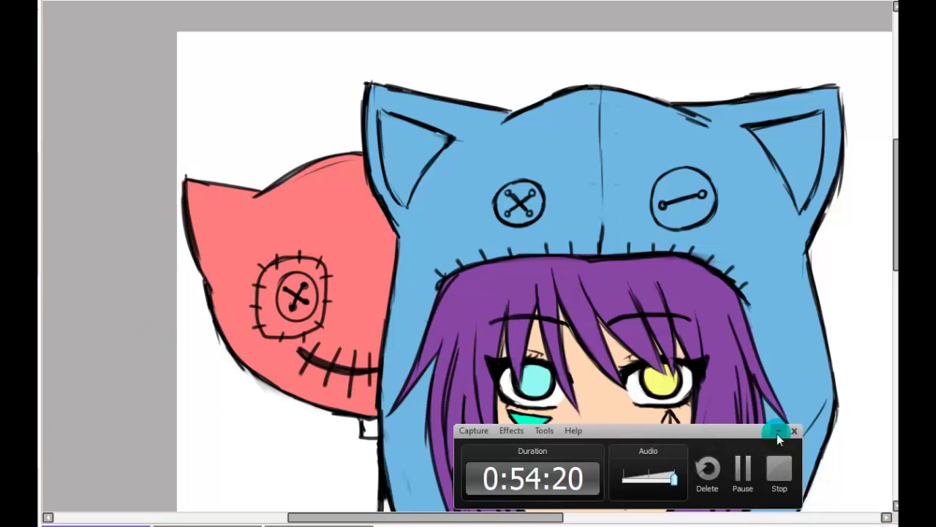
left_click(777, 431)
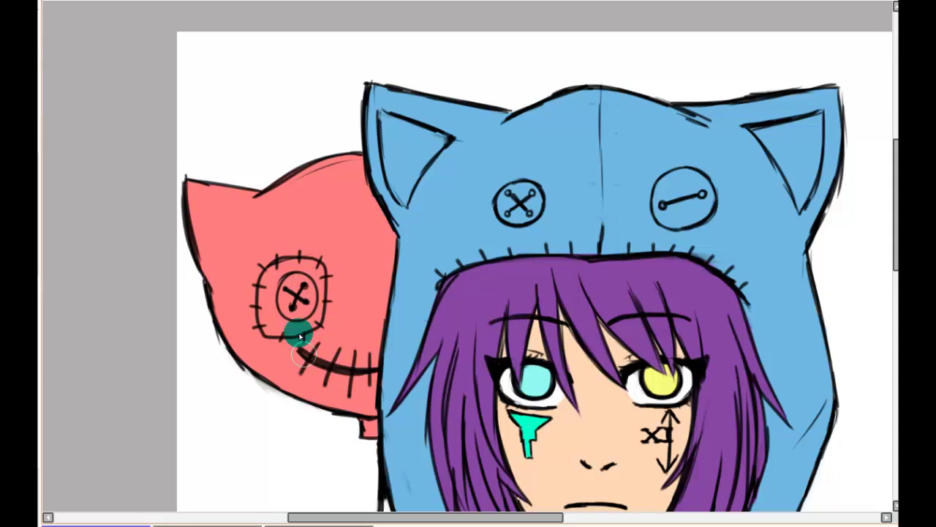
Colour the balloon's stitched eye patch light orange and its button light blue, undoing stray strokes
left_click_drag(283, 249, 267, 137)
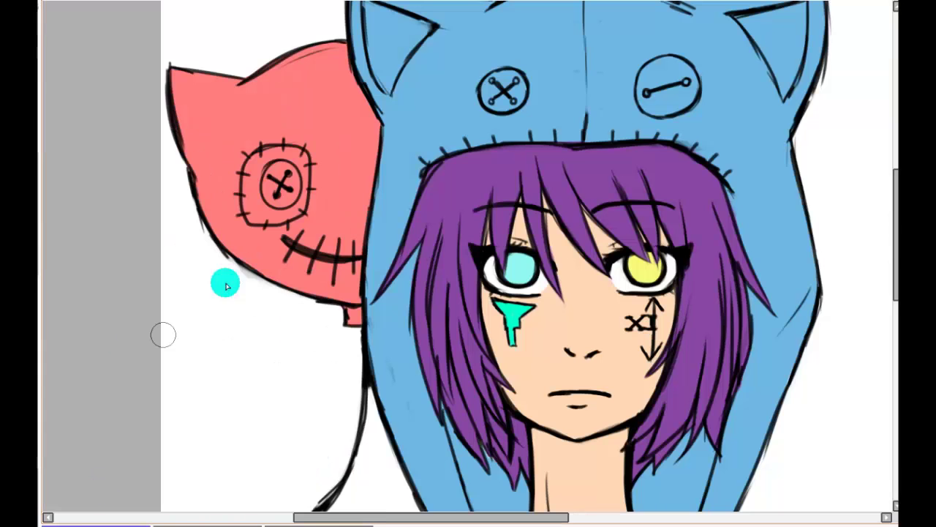
mouse_move(287, 157)
left_mouse_down()
mouse_move(251, 163)
mouse_move(266, 209)
mouse_move(292, 168)
left_mouse_up()
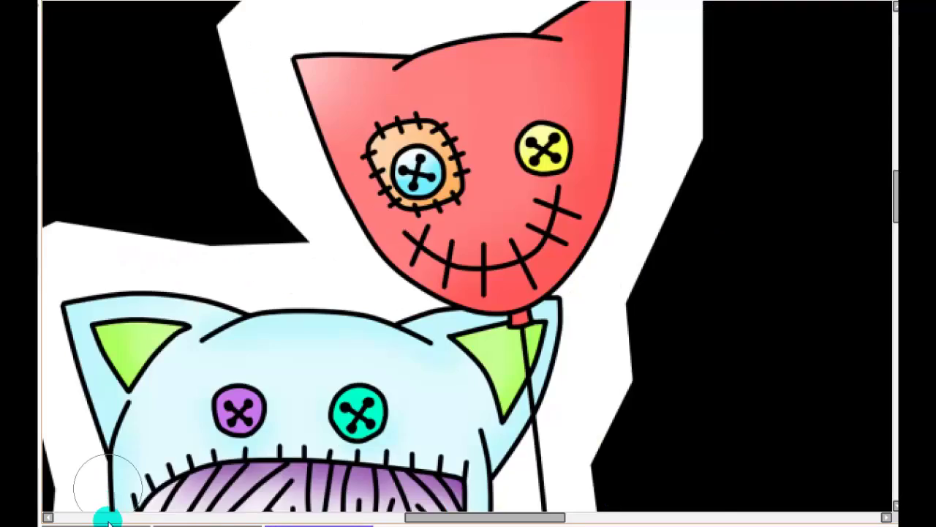
mouse_move(267, 187)
left_mouse_down()
mouse_move(261, 194)
mouse_move(281, 187)
left_mouse_up()
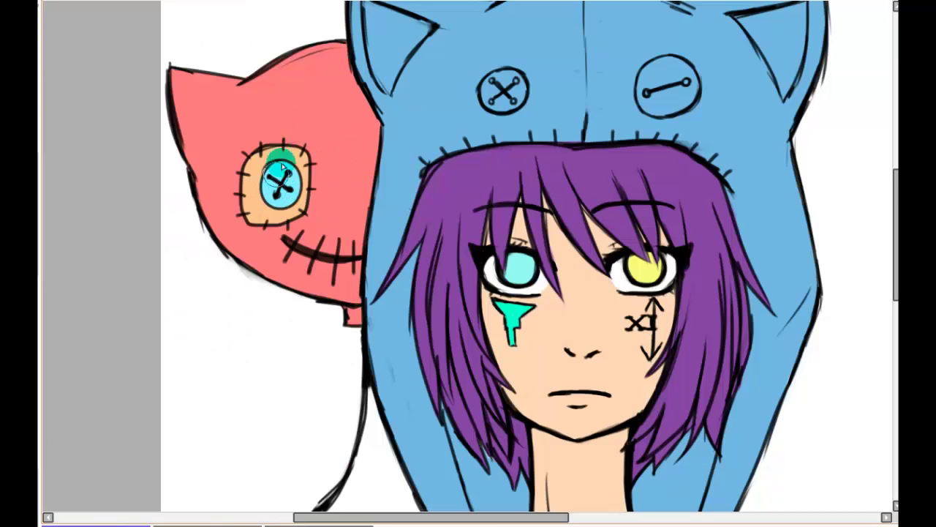
key("ctrl+z")
left_click(274, 136)
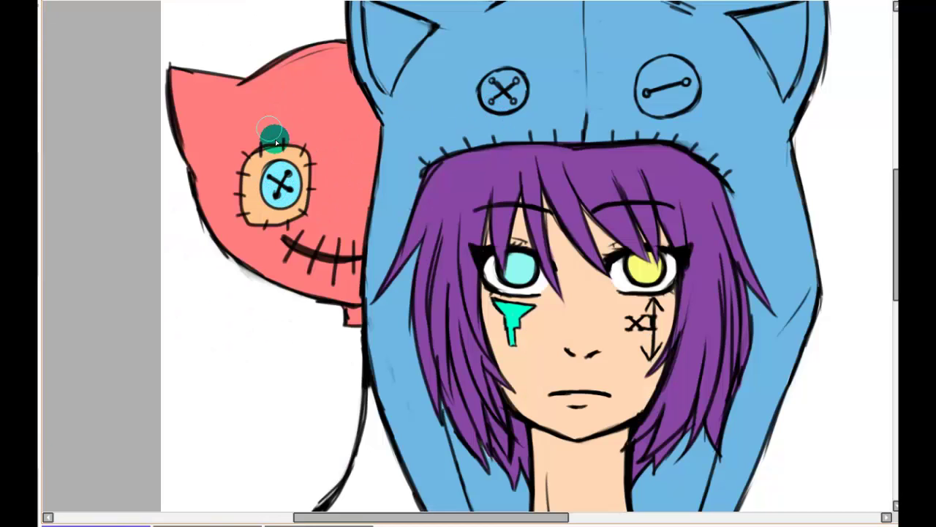
key("ctrl+z")
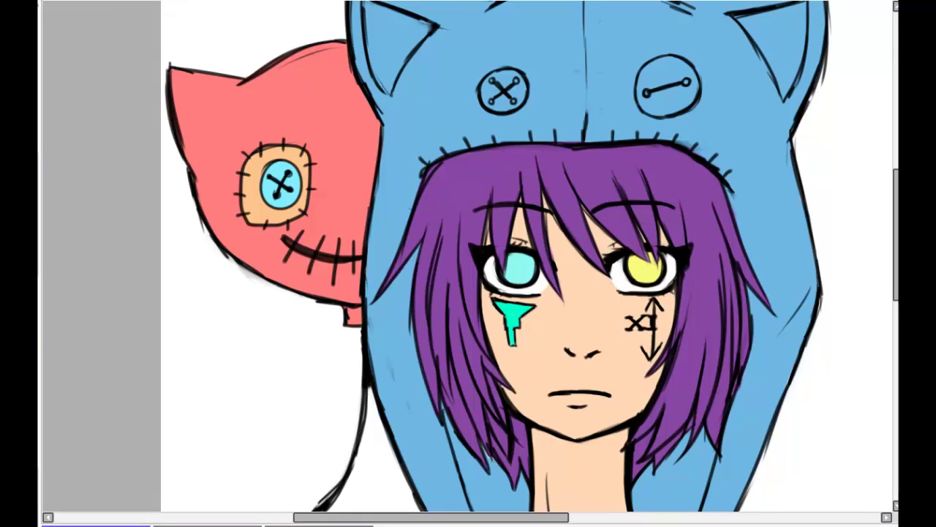
Fill both inner ear triangles of the hood with the reference's light green and clean the colour outside the outlines
scroll(468, 264, "down", 2)
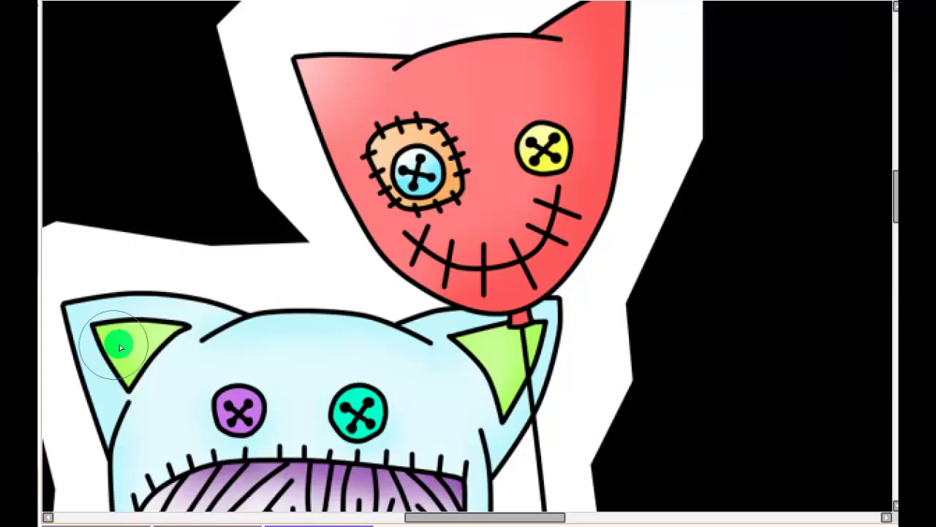
left_click_drag(120, 338, 125, 351)
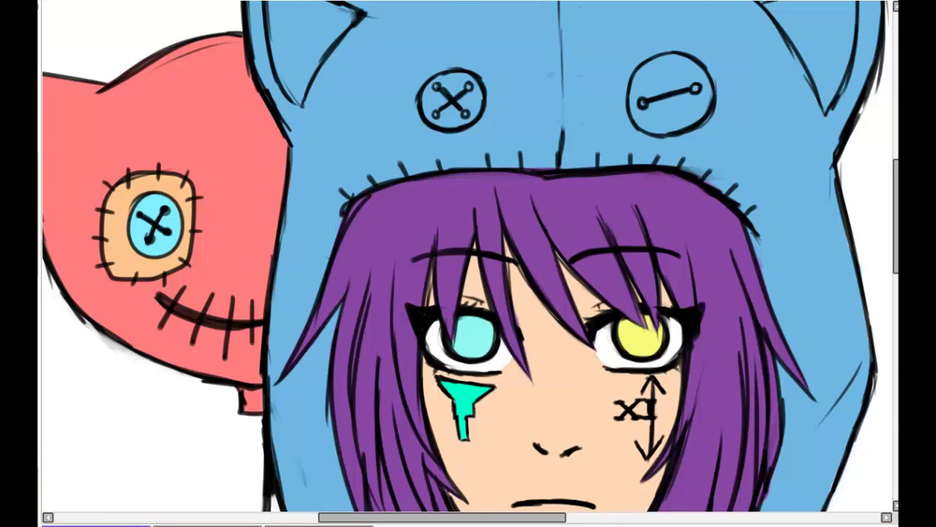
left_click_drag(468, 219, 425, 347)
mouse_move(232, 141)
left_mouse_down()
mouse_move(254, 229)
mouse_move(294, 158)
mouse_move(242, 131)
left_mouse_up()
left_click_drag(255, 185, 287, 149)
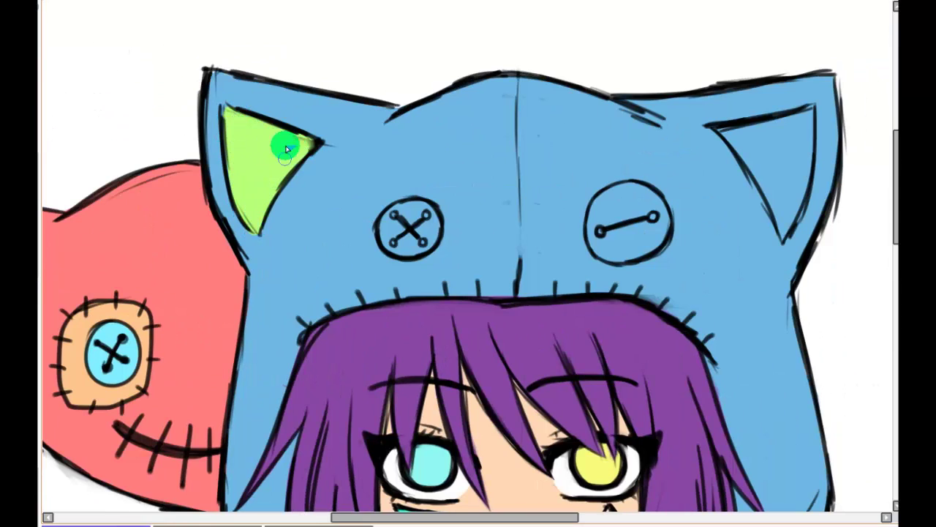
mouse_move(808, 109)
left_mouse_down()
mouse_move(746, 151)
mouse_move(810, 109)
mouse_move(765, 138)
mouse_move(739, 135)
left_mouse_up()
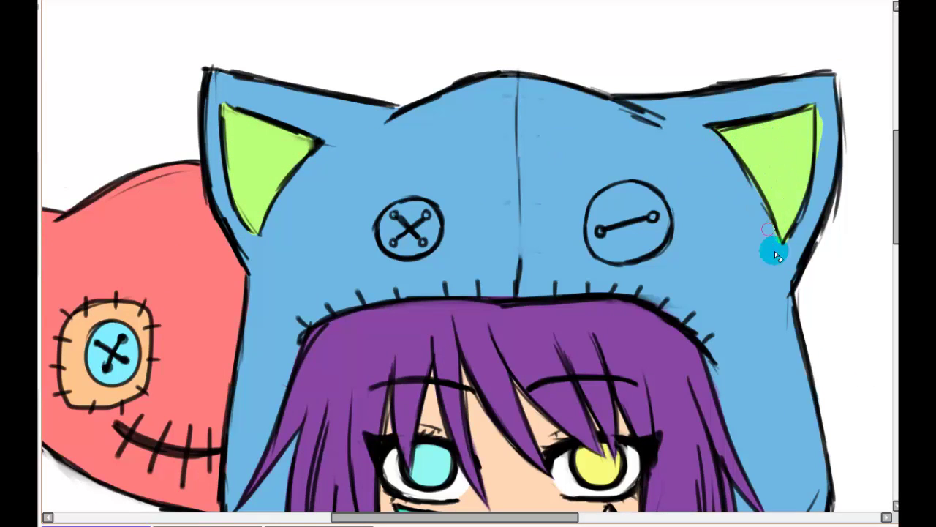
left_click_drag(780, 249, 819, 110)
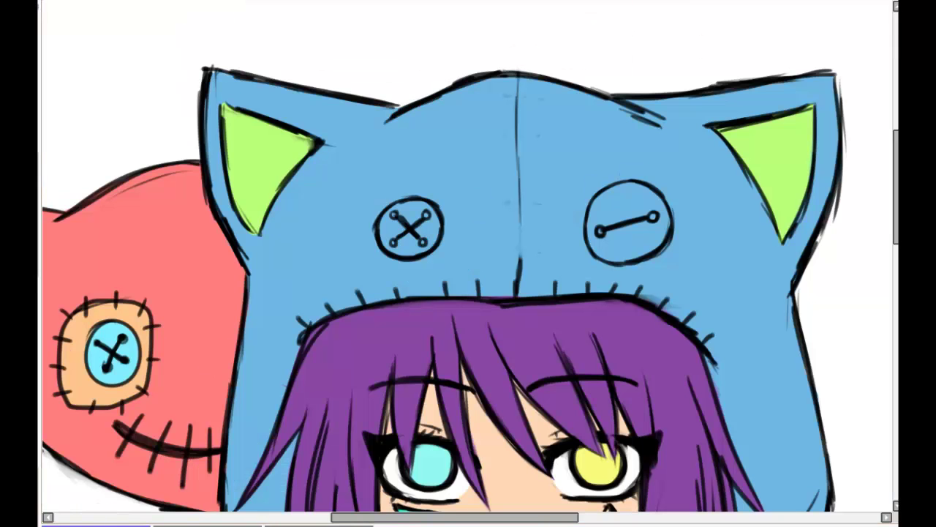
Fill the larger hood button turquoise and the smaller crossed hood button light purple
left_click_drag(635, 199, 594, 212)
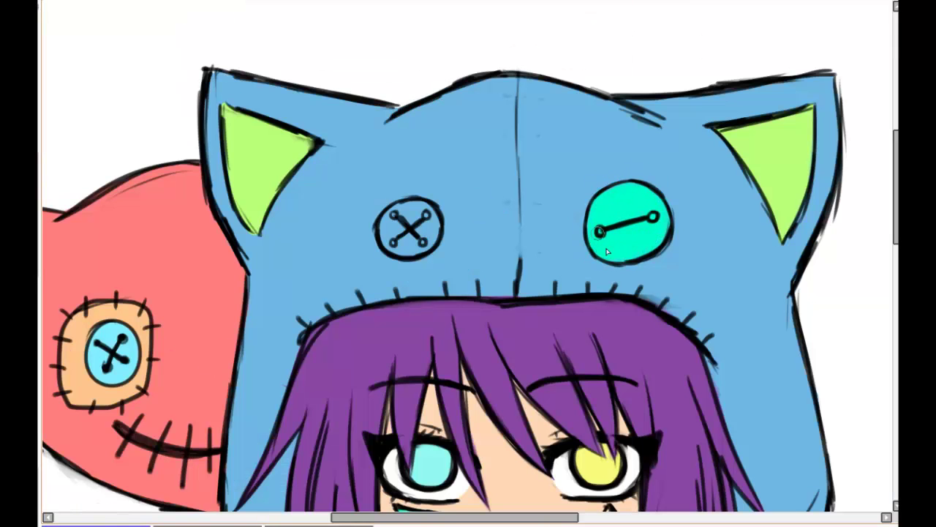
mouse_move(421, 220)
left_mouse_down()
mouse_move(438, 235)
mouse_move(390, 228)
left_mouse_up()
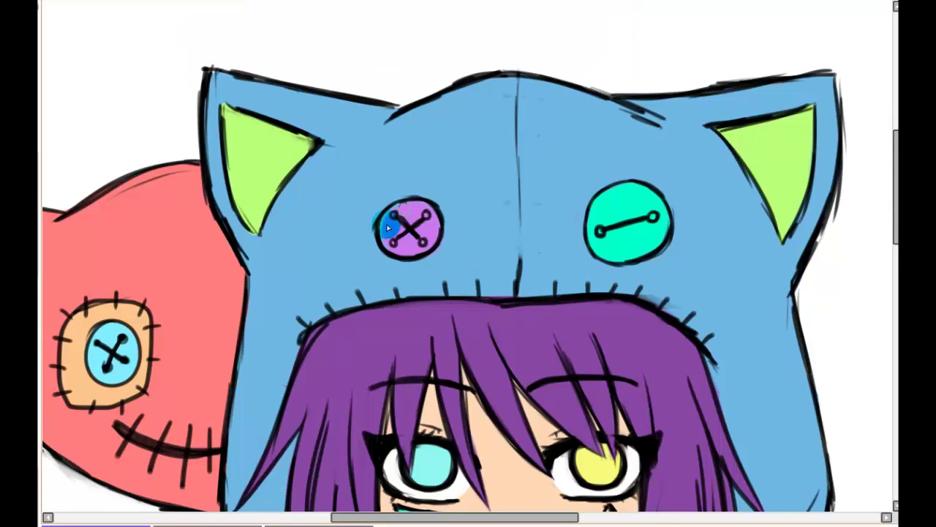
left_click(237, 1)
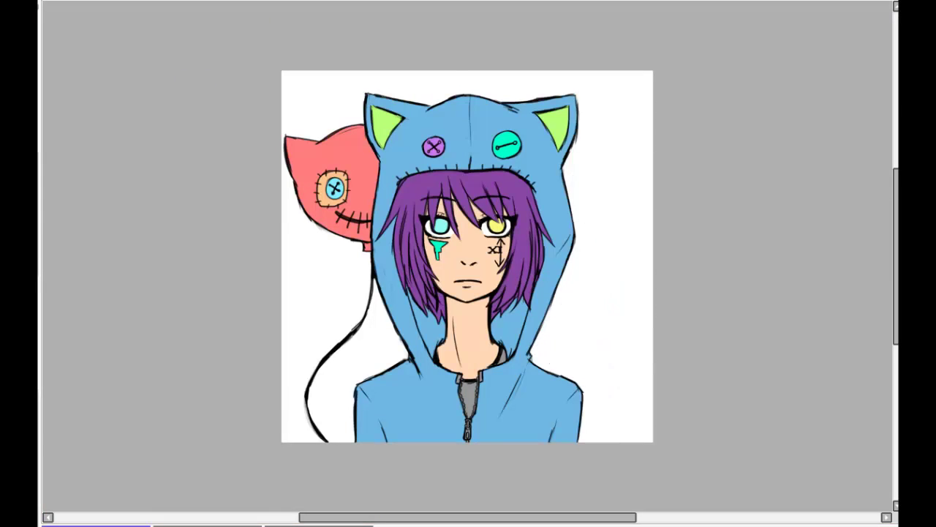
Paint muted brown shadows on the facial skin beneath the bangs, around the eyes and along both cheeks
left_click_drag(468, 256, 482, 313)
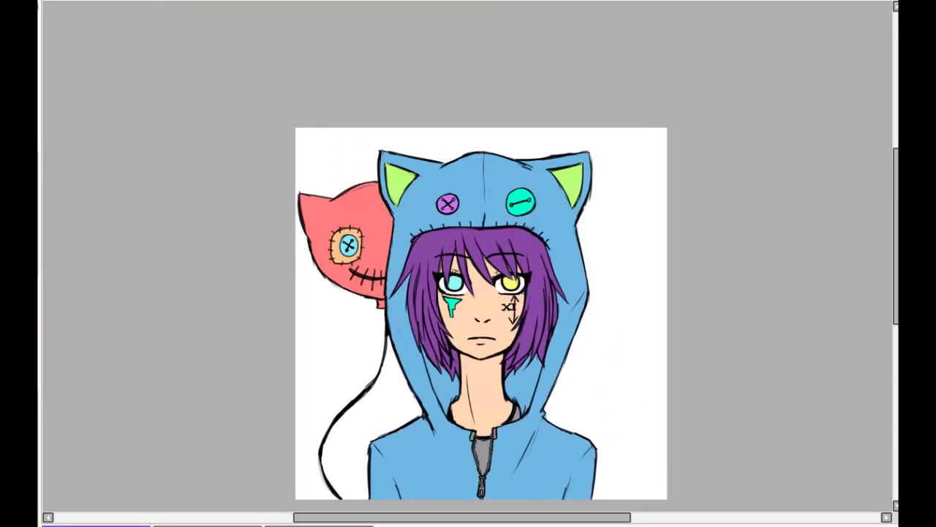
scroll(467, 320, "up", 1)
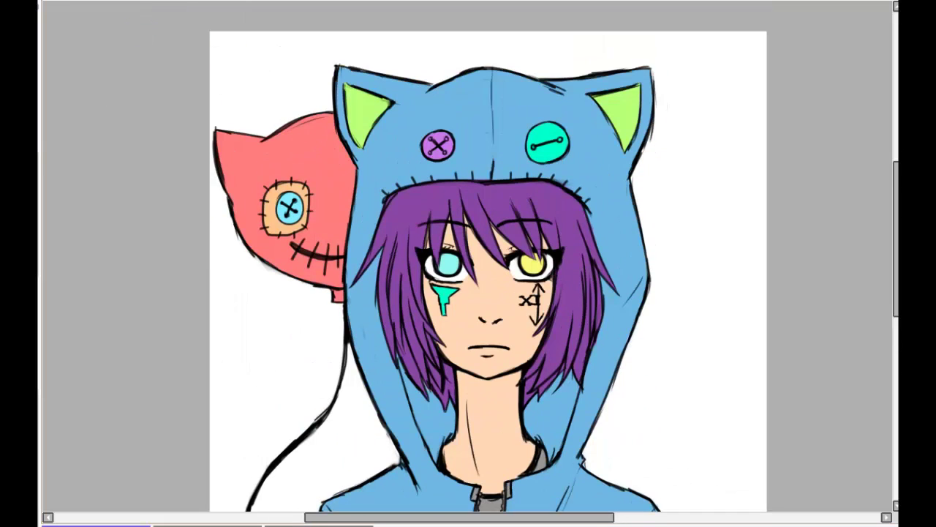
key("ctrl+plus")
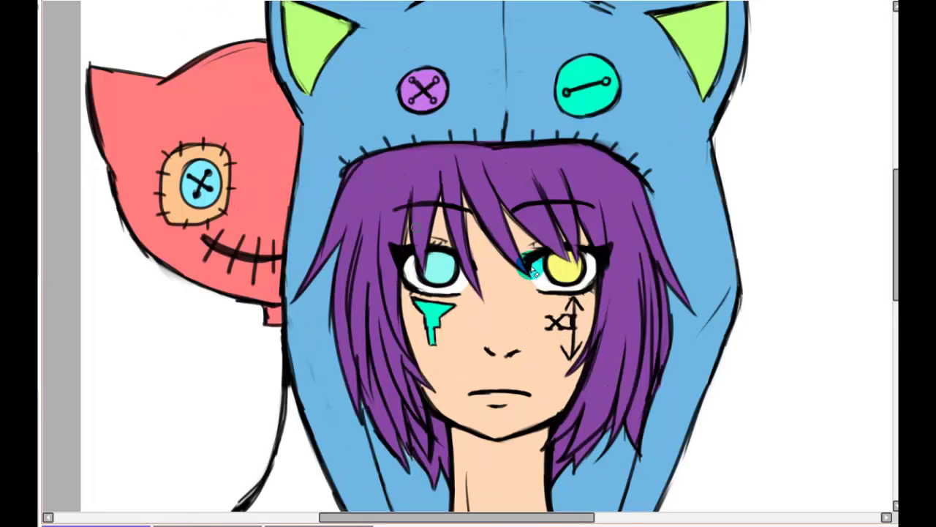
left_click_drag(459, 271, 460, 275)
left_click_drag(442, 232, 499, 249)
left_click_drag(441, 209, 432, 245)
left_click_drag(403, 310, 415, 394)
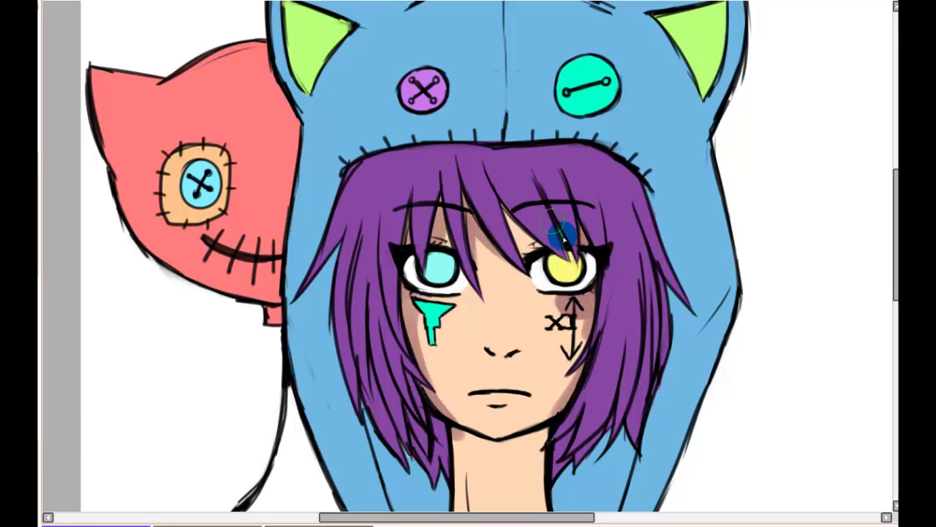
Shade the lower lip and add muted brown shadows to the neck beneath the chin and beside the collar
scroll(44, 69, "down", 3)
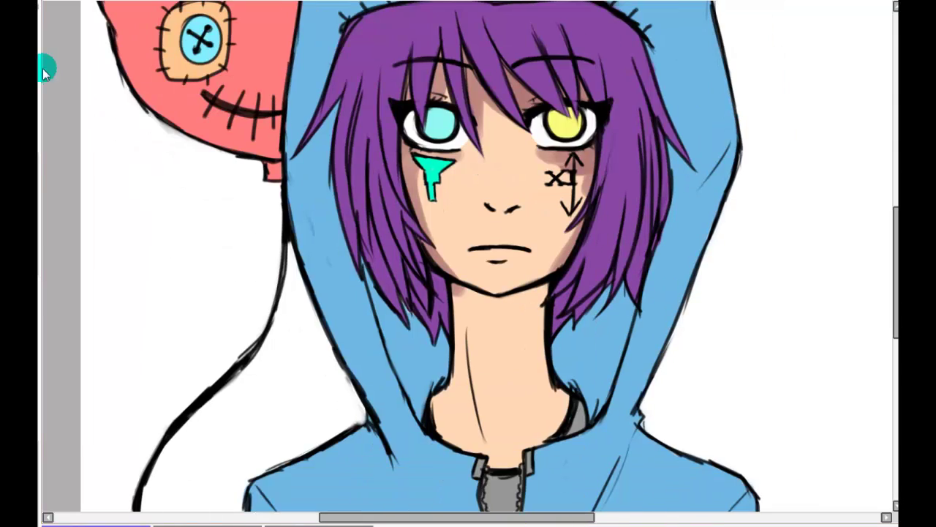
mouse_move(477, 251)
left_mouse_down()
mouse_move(480, 279)
mouse_move(498, 254)
left_mouse_up()
mouse_move(542, 291)
left_mouse_down()
mouse_move(506, 301)
mouse_move(528, 299)
mouse_move(470, 332)
mouse_move(524, 392)
mouse_move(523, 295)
left_mouse_up()
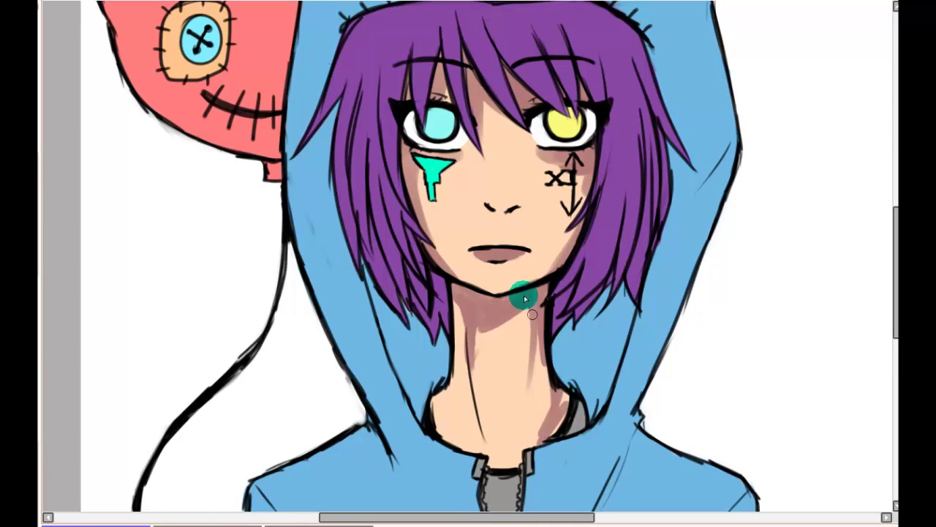
Shade the nose and its bridge, tint the nose tip pink, and blend the facial shadows softly into the skin
mouse_move(490, 205)
left_mouse_down()
mouse_move(501, 135)
mouse_move(516, 206)
left_mouse_up()
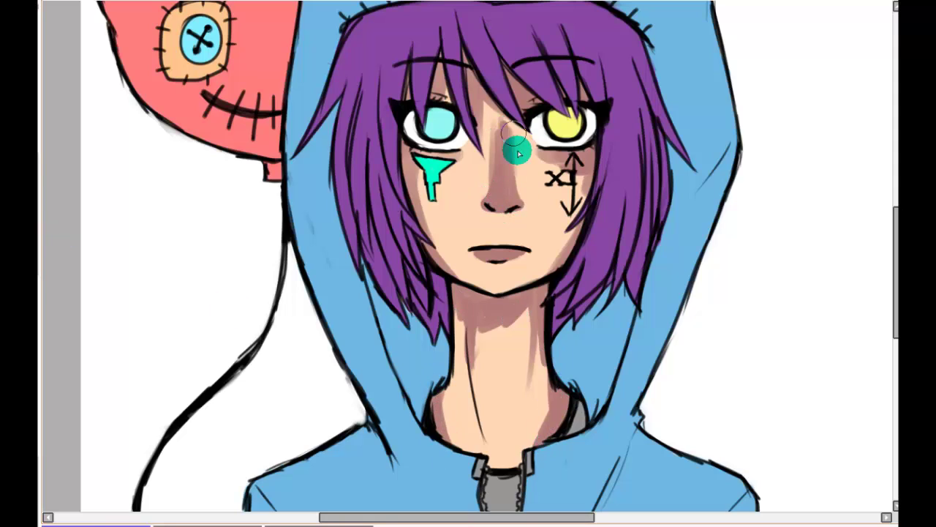
mouse_move(518, 154)
left_mouse_down()
mouse_move(497, 142)
mouse_move(495, 121)
mouse_move(512, 211)
mouse_move(504, 192)
mouse_move(501, 210)
mouse_move(508, 184)
mouse_move(559, 171)
mouse_move(547, 157)
mouse_move(525, 277)
mouse_move(441, 232)
mouse_move(494, 255)
mouse_move(469, 265)
mouse_move(483, 222)
mouse_move(485, 158)
mouse_move(543, 170)
mouse_move(424, 171)
mouse_move(453, 213)
left_mouse_up()
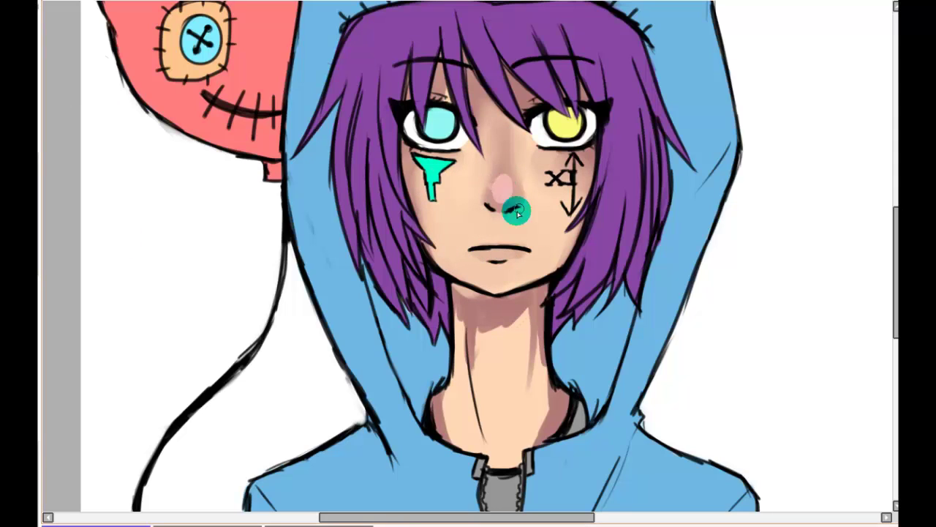
mouse_move(516, 211)
left_mouse_down()
mouse_move(501, 184)
mouse_move(472, 193)
mouse_move(506, 195)
mouse_move(495, 198)
mouse_move(503, 196)
mouse_move(502, 222)
mouse_move(540, 246)
mouse_move(512, 292)
left_mouse_up()
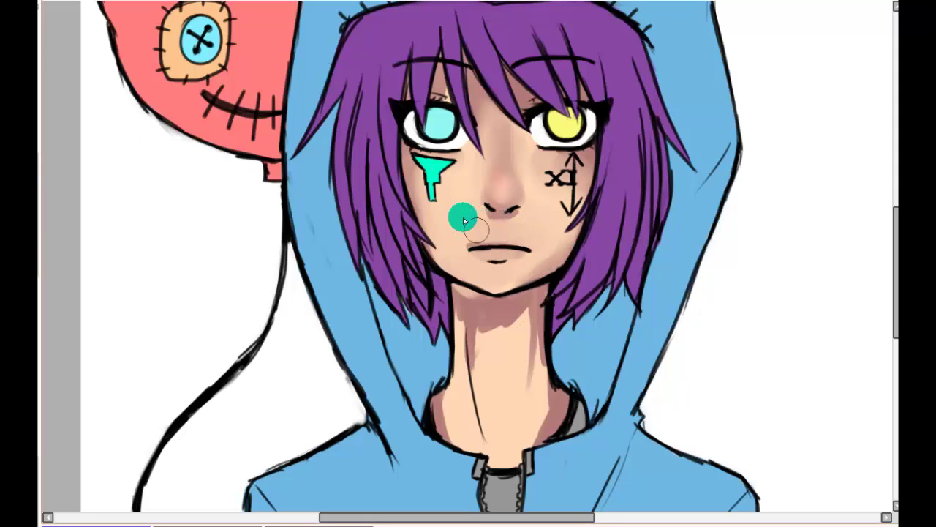